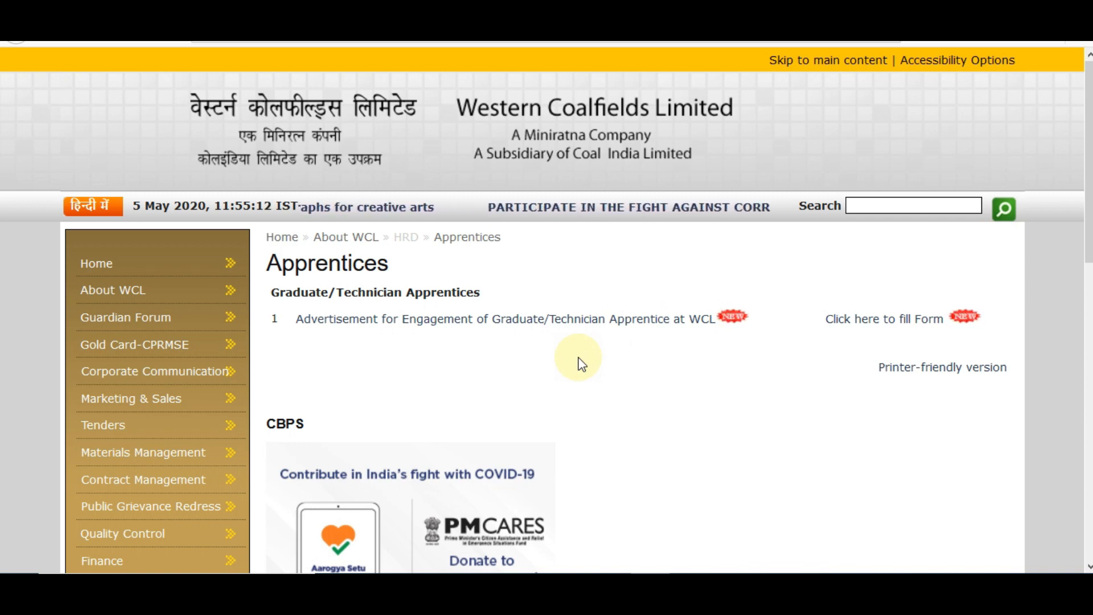
Review the apprentice engagement advertisement PDF, then open the WCL apprentice application form
left_click(500, 322)
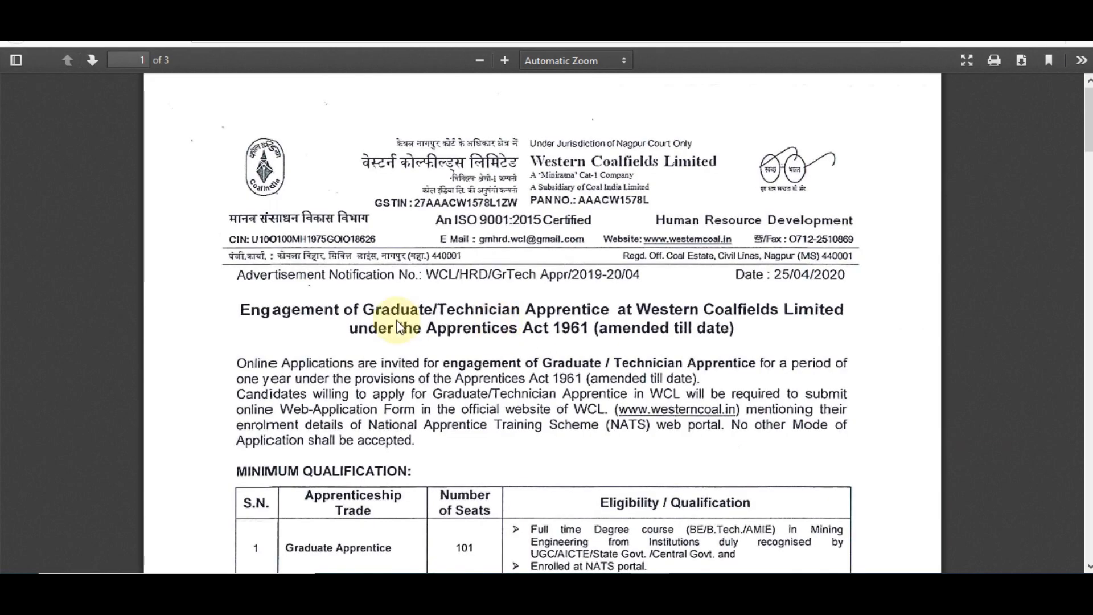
scroll(1089, 119, "down", 5)
left_click_drag(1089, 151, 1089, 152)
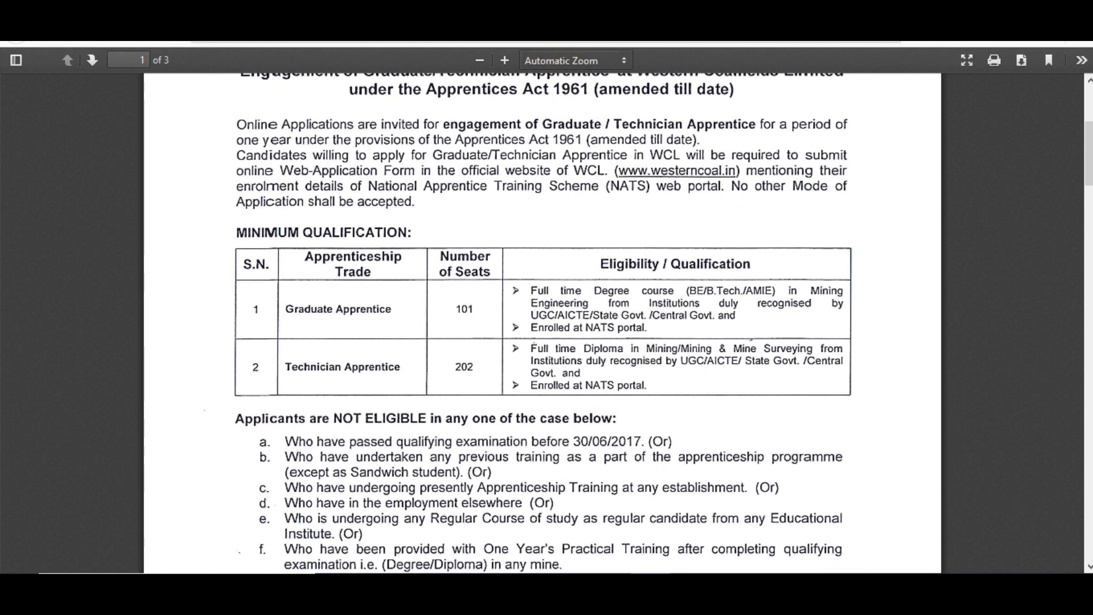
key("ctrl+w")
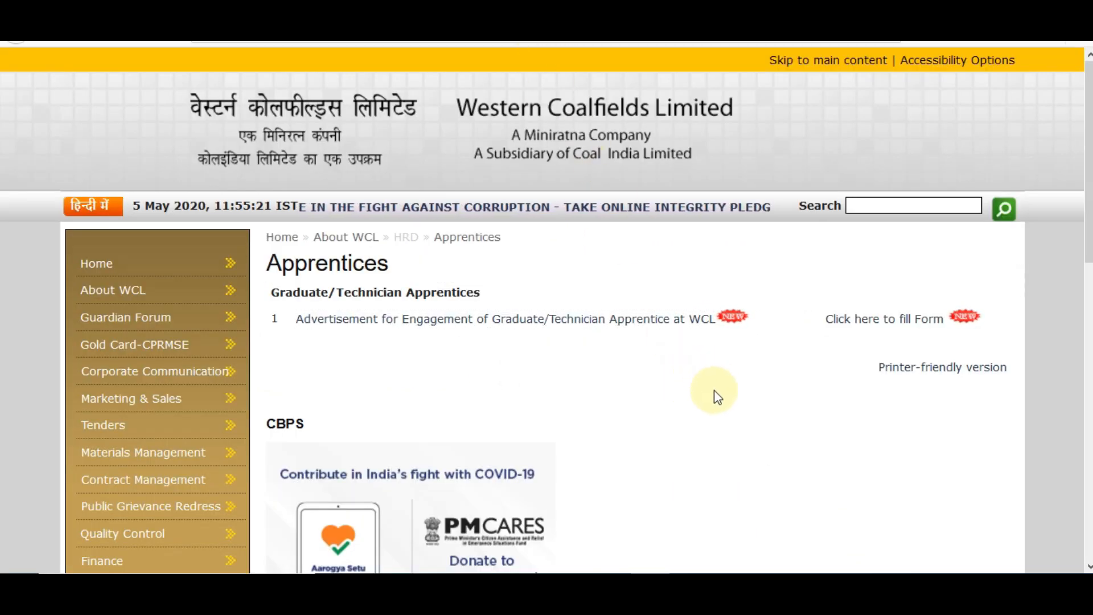
left_click(861, 332)
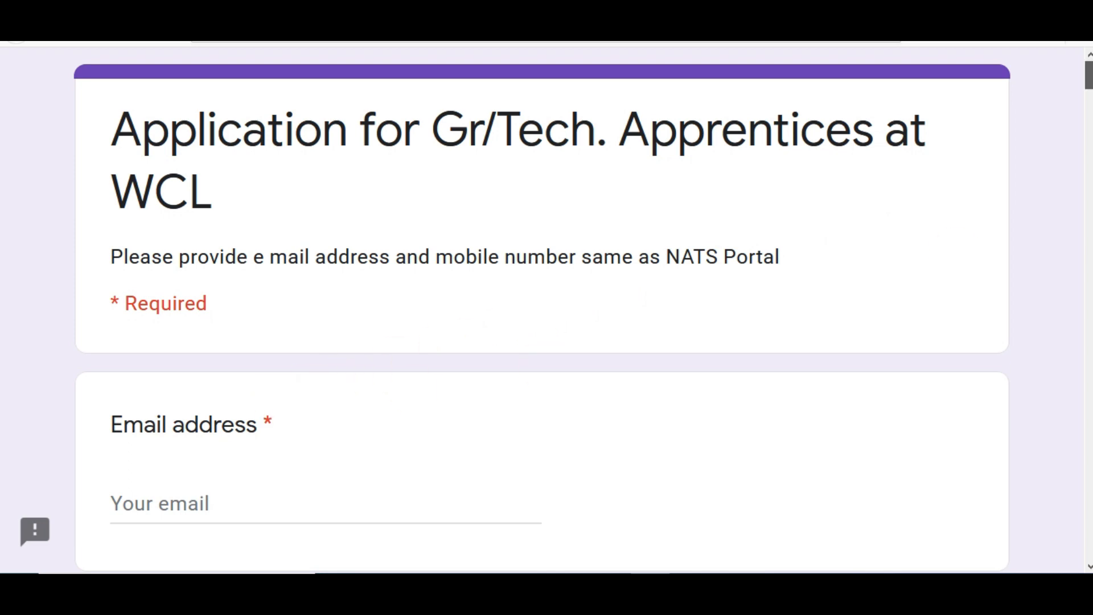
Enter the applicant's e-mail address in the required Email field and read the NATS Portal note
left_click(310, 487)
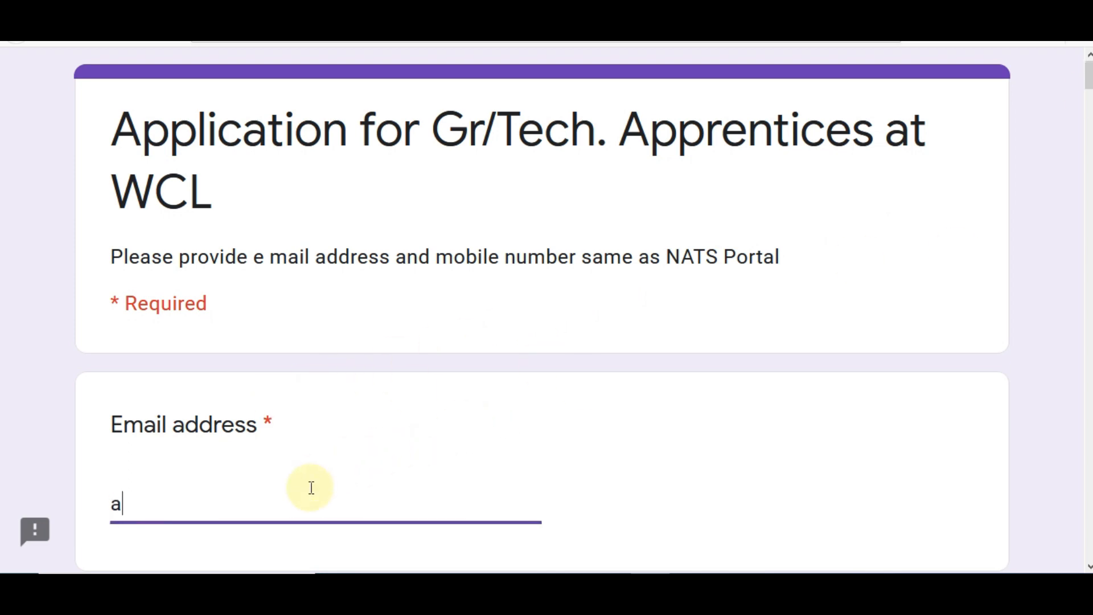
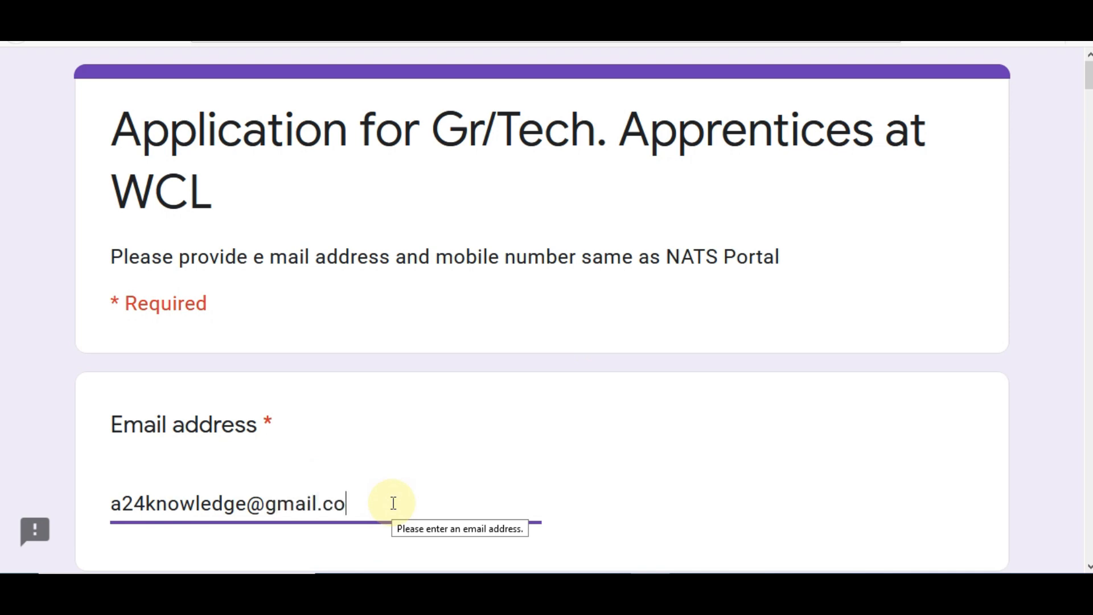
left_click(541, 324)
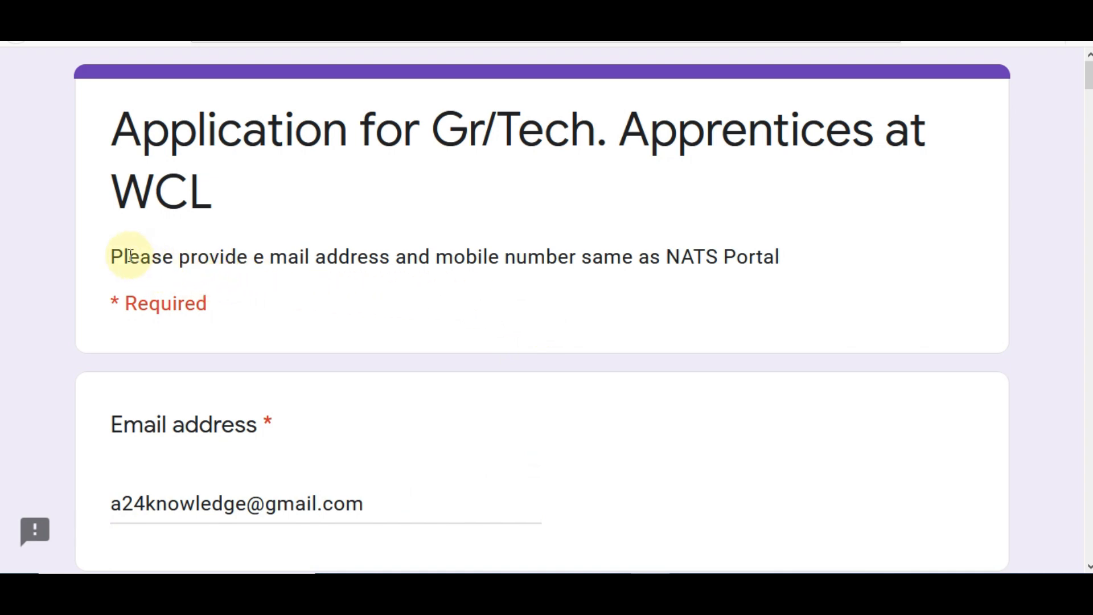
left_click_drag(130, 257, 818, 268)
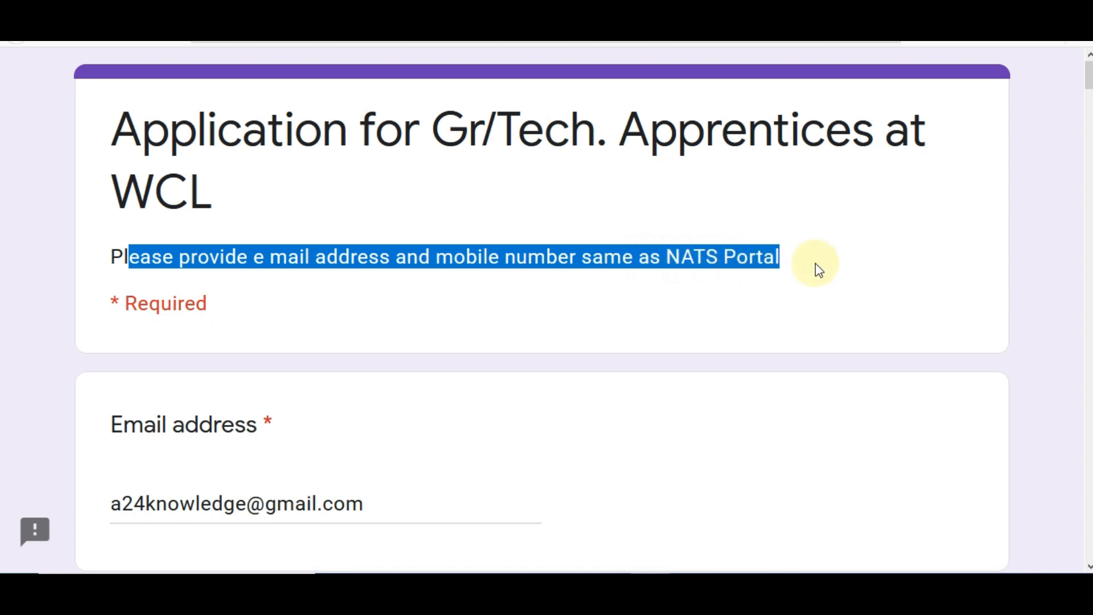
left_click(812, 271)
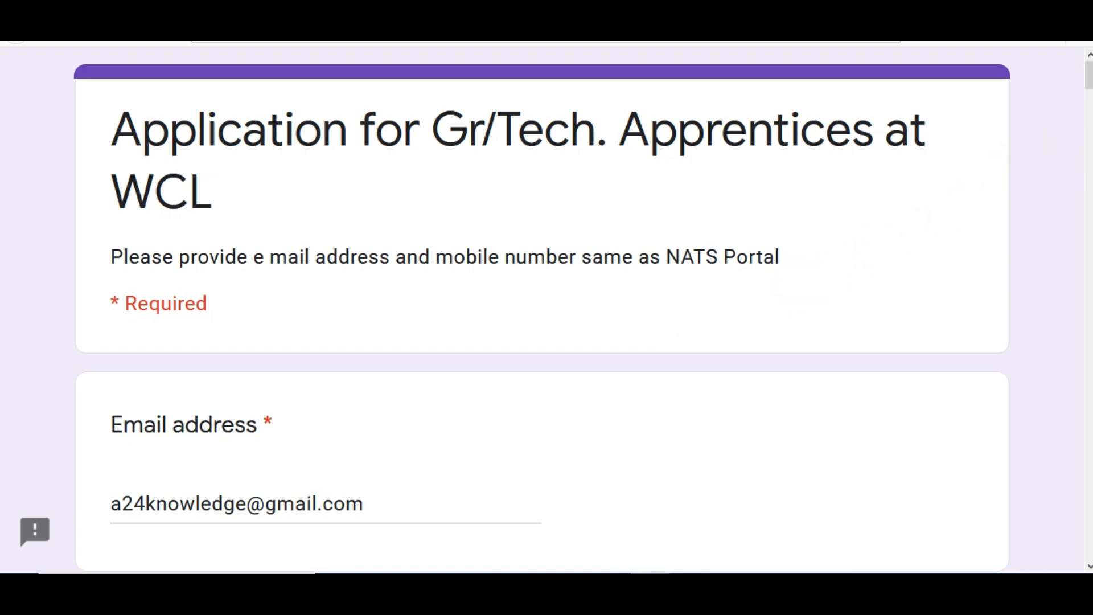
Scroll through the form's submission instructions below the e-mail question
scroll(546, 310, "down", 4)
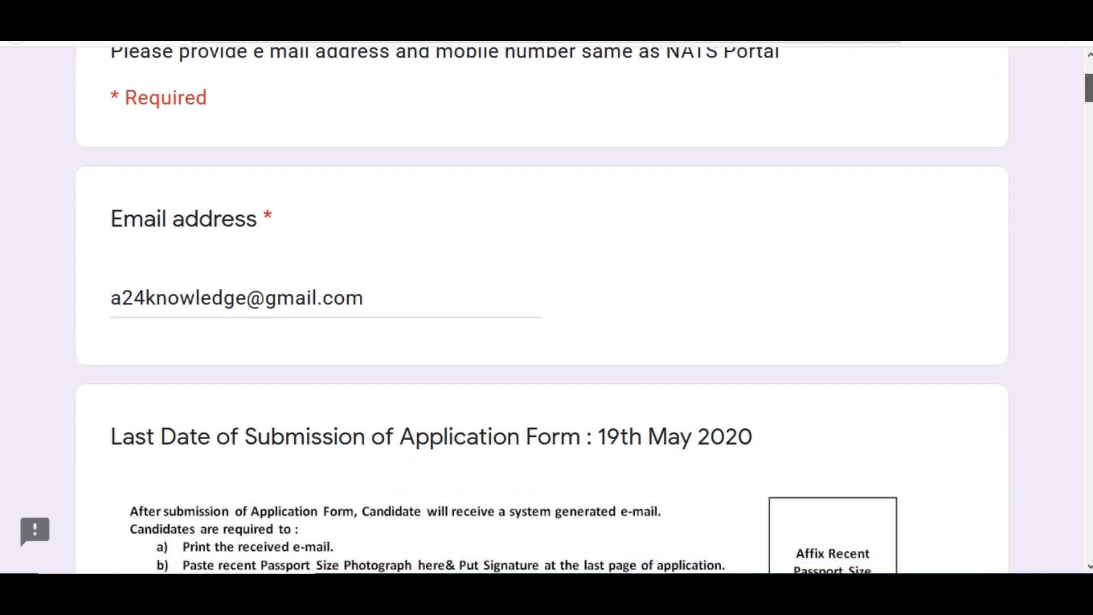
scroll(547, 310, "down", 1)
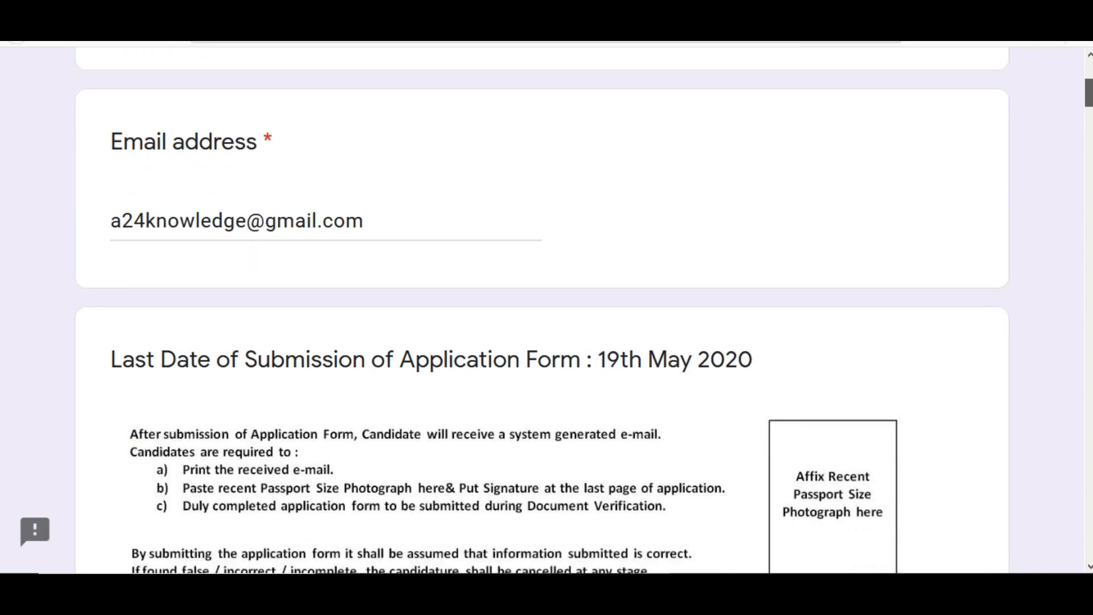
scroll(542, 311, "down", 2)
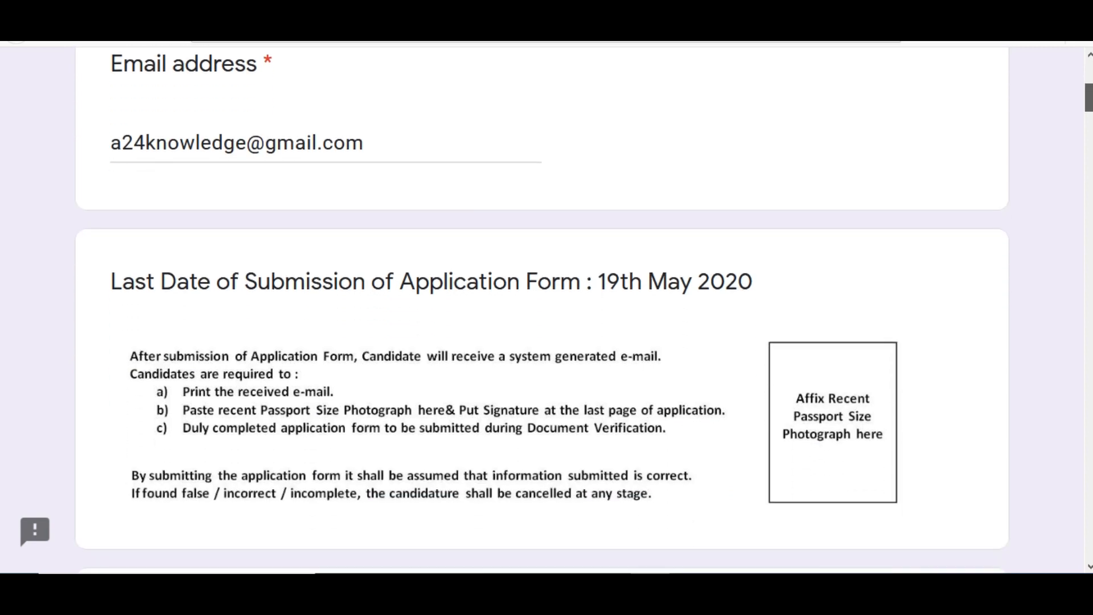
scroll(546, 311, "down", 1)
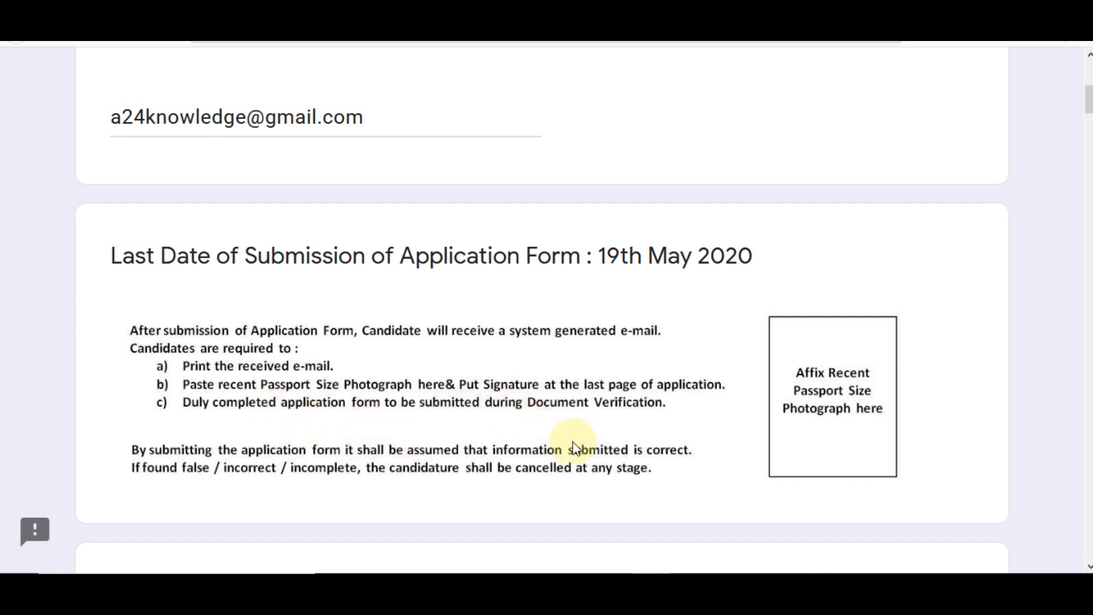
scroll(1085, 202, "down", 5)
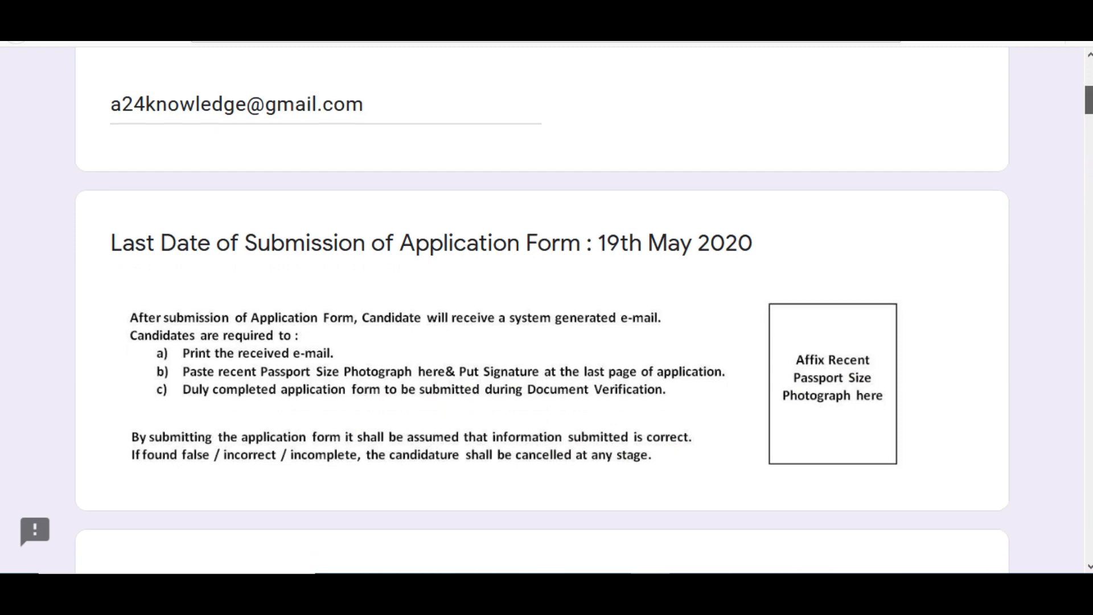
left_click_drag(1089, 116, 1090, 120)
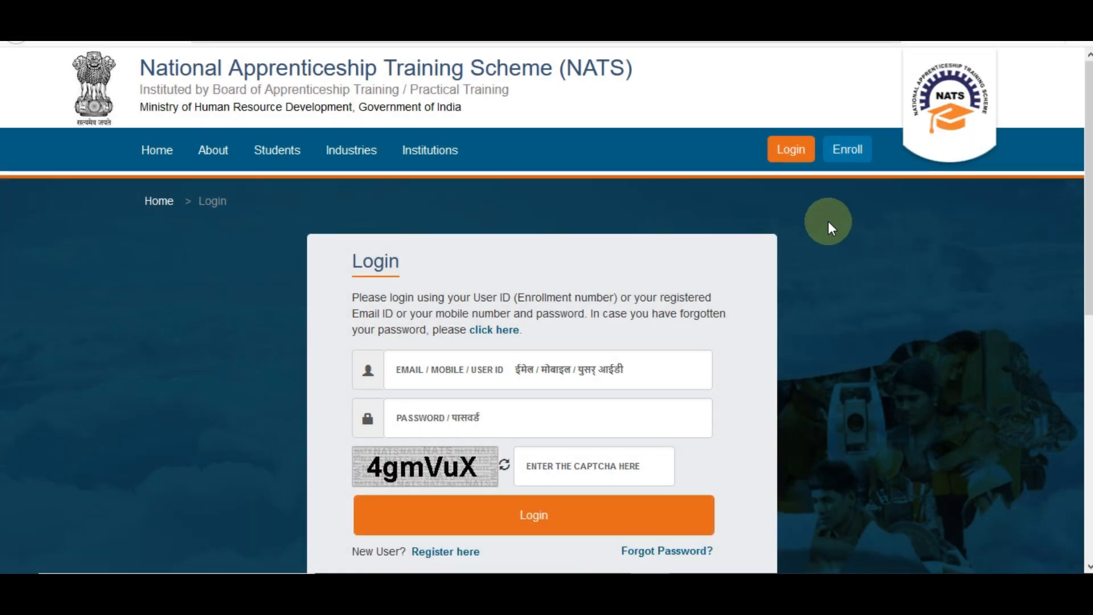
Log in to the student account on the NATS portal login page
left_click(843, 160)
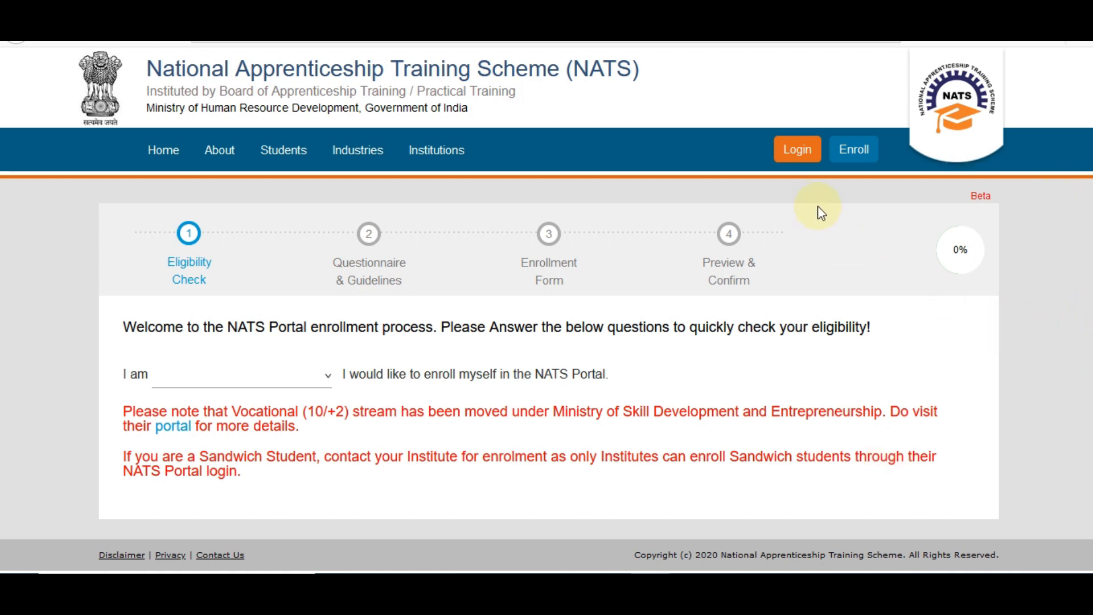
left_click(799, 159)
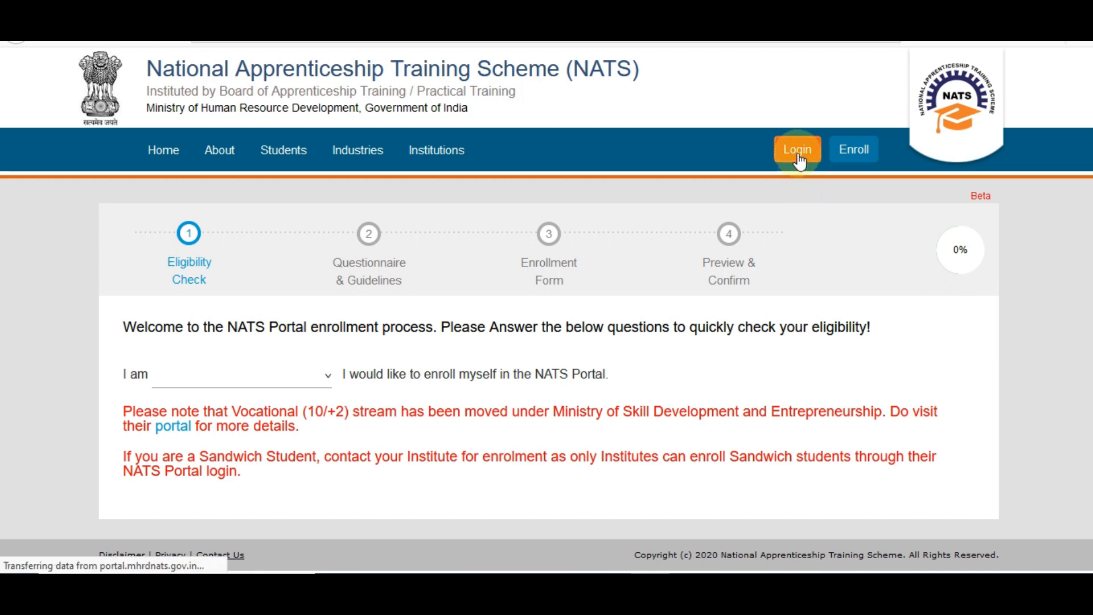
scroll(799, 163, "down", 3)
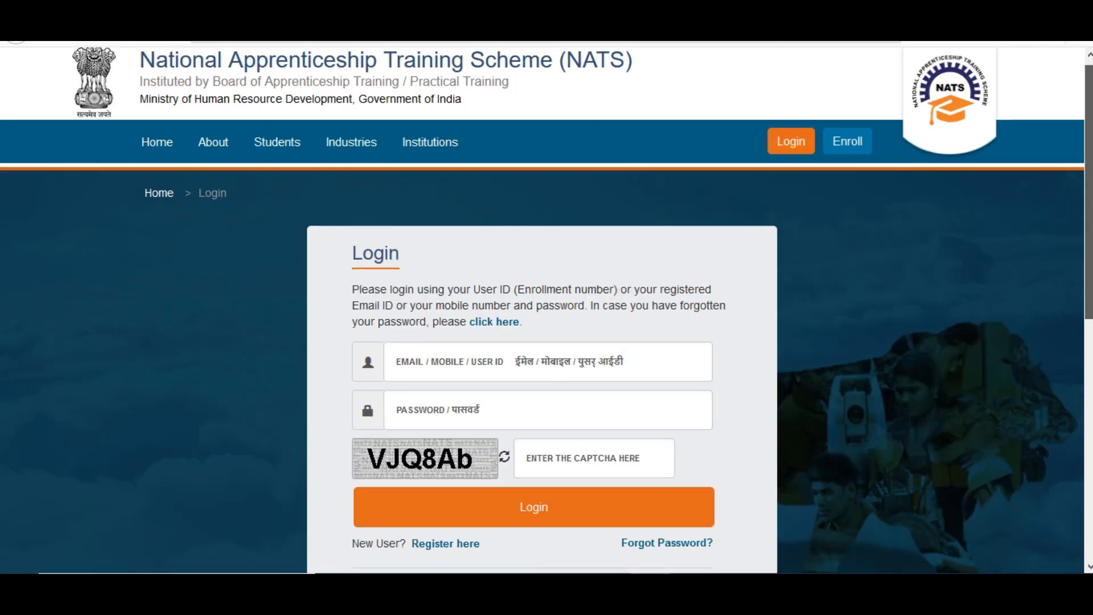
left_click(549, 280)
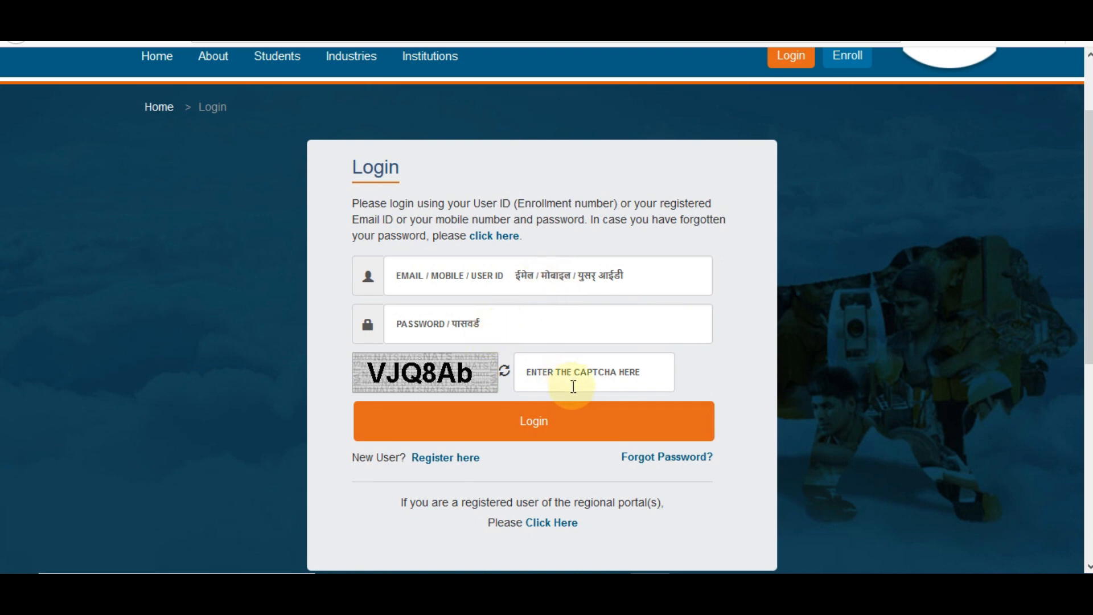
left_click(563, 434)
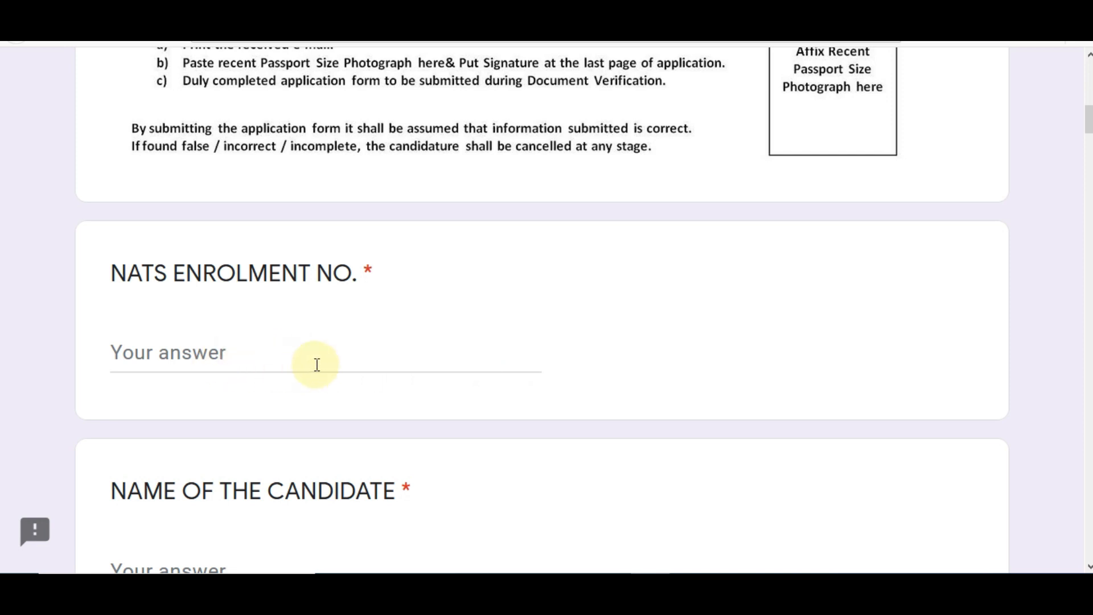
Enter the candidate's full name, select Male as gender, and fill in the father's name
scroll(1085, 122, "down", 3)
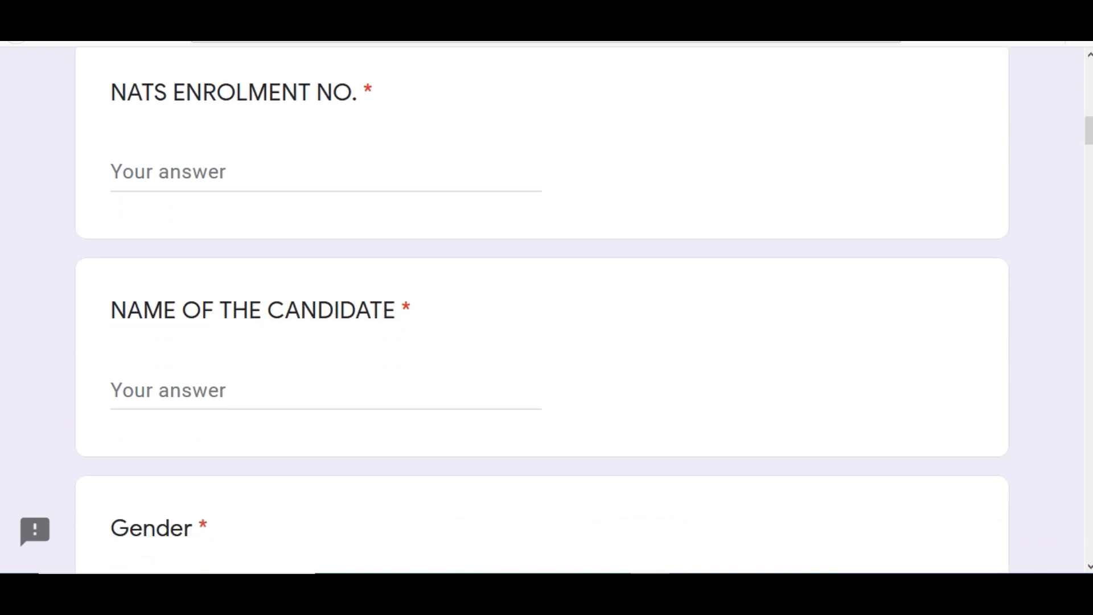
left_click(262, 398)
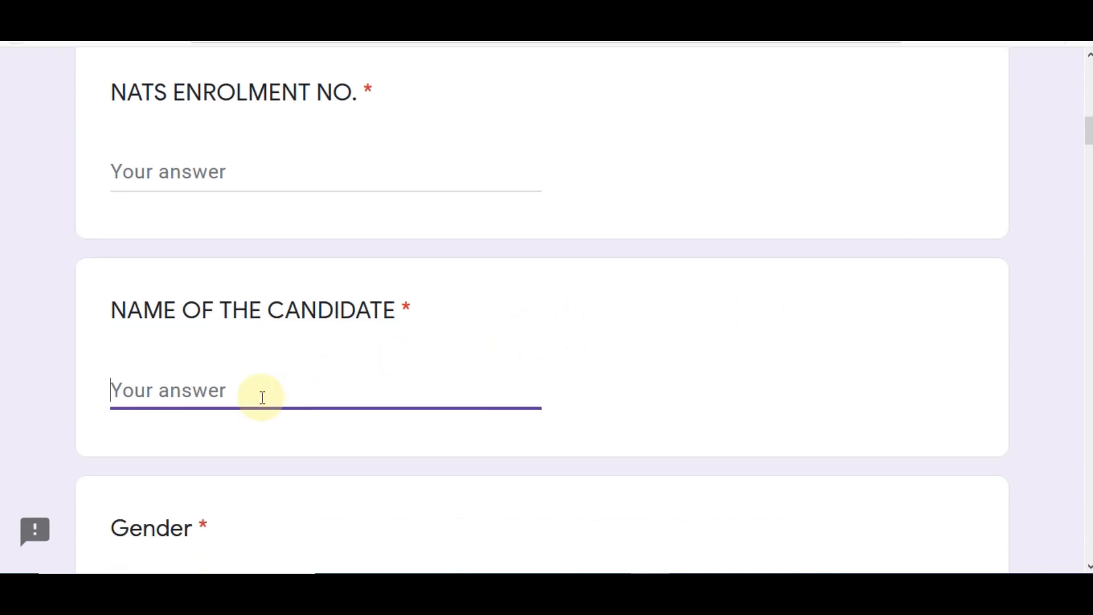
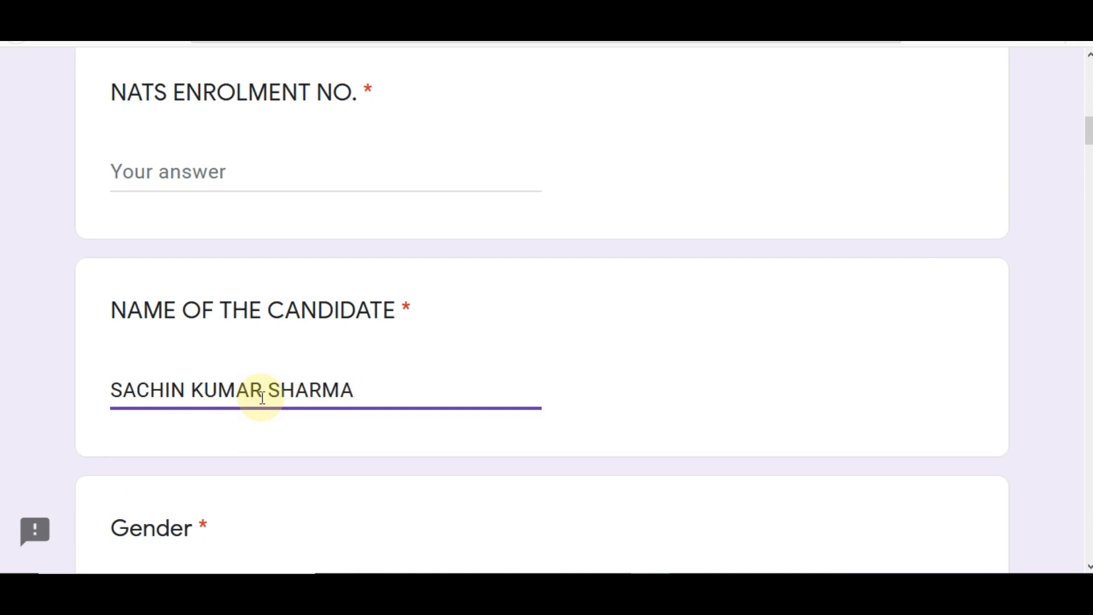
scroll(546, 308, "down", 5)
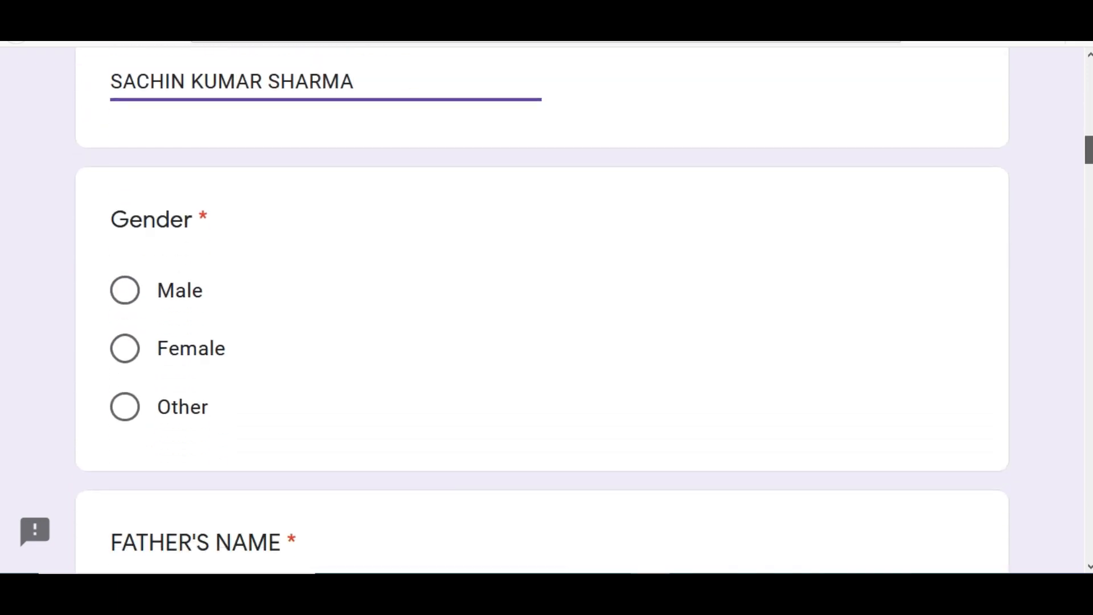
left_click(127, 297)
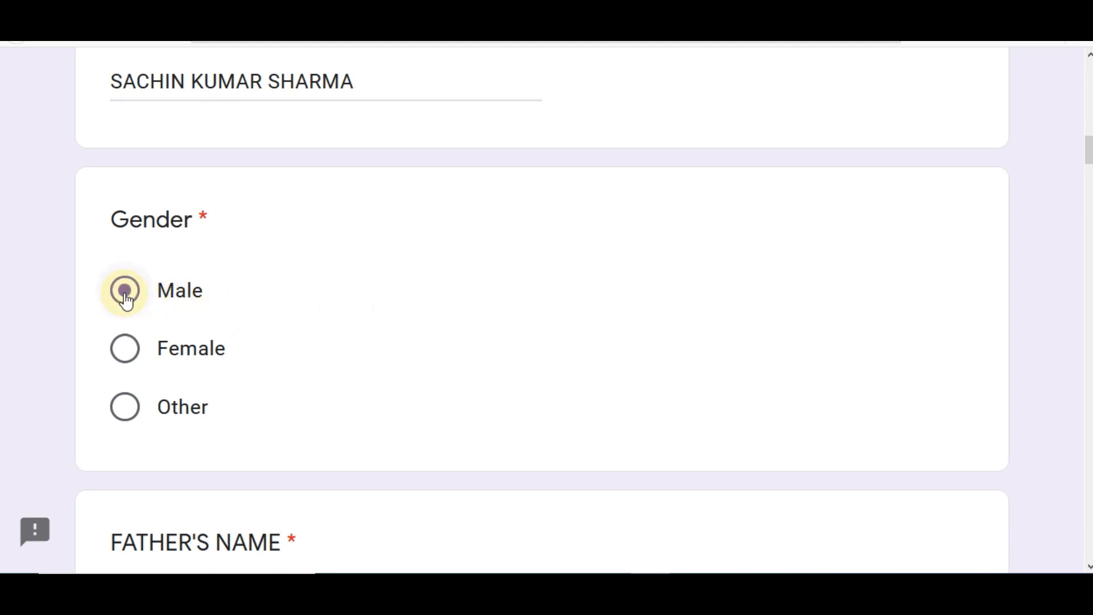
scroll(400, 360, "down", 3)
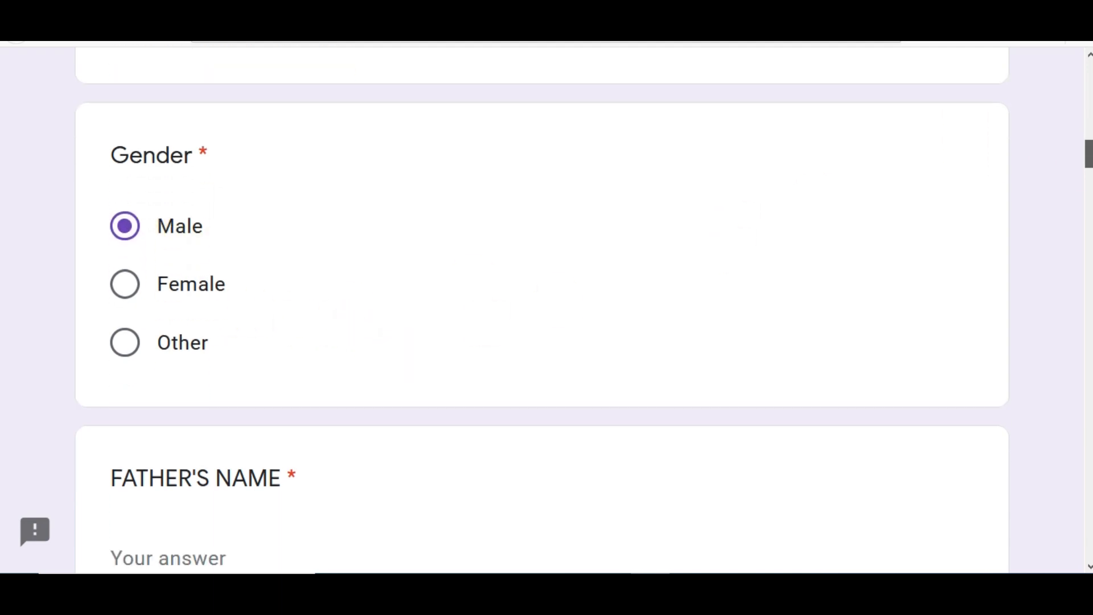
left_click(232, 414)
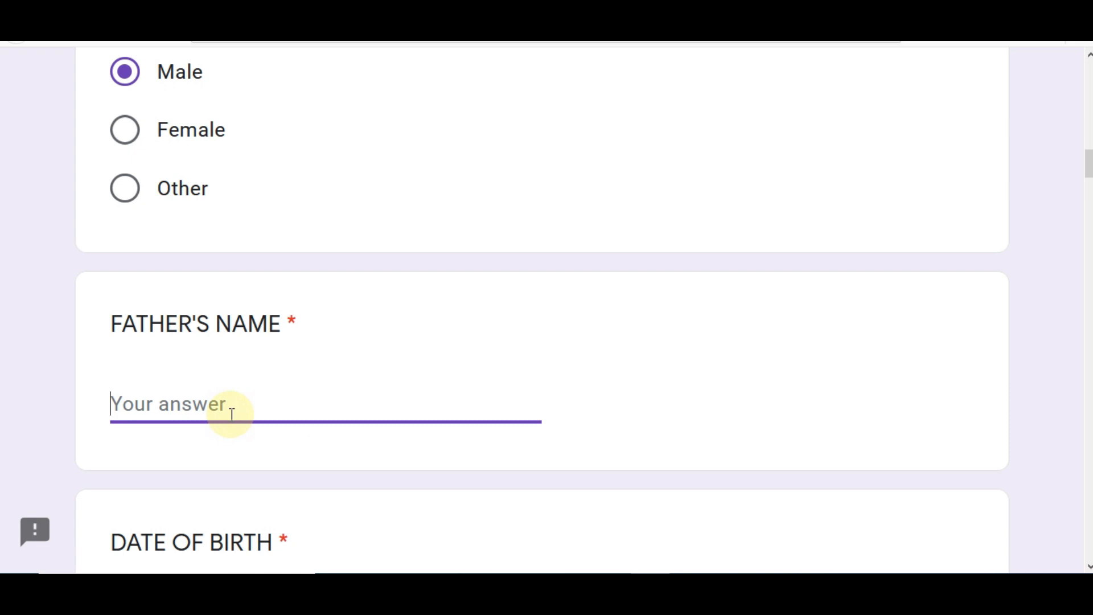
type("DILIP")
key("Tab")
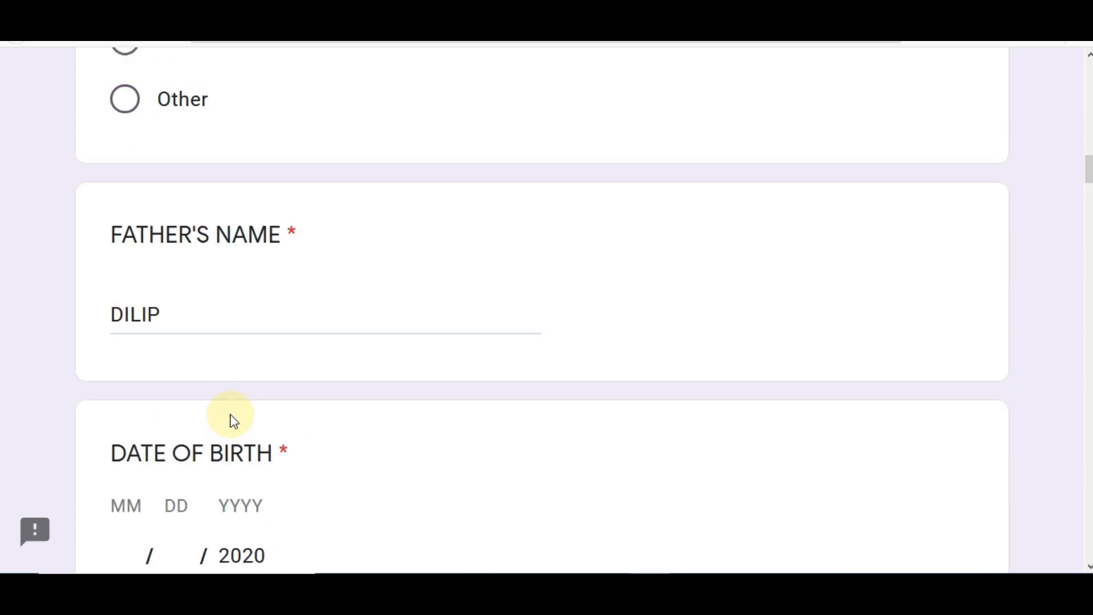
scroll(928, 232, "down", 3)
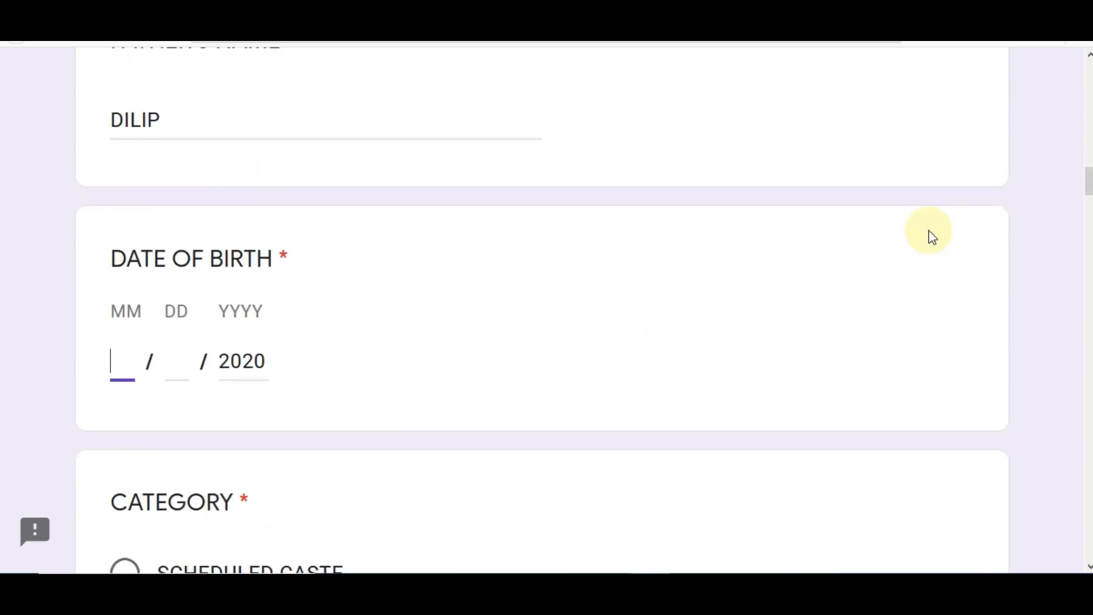
type("06")
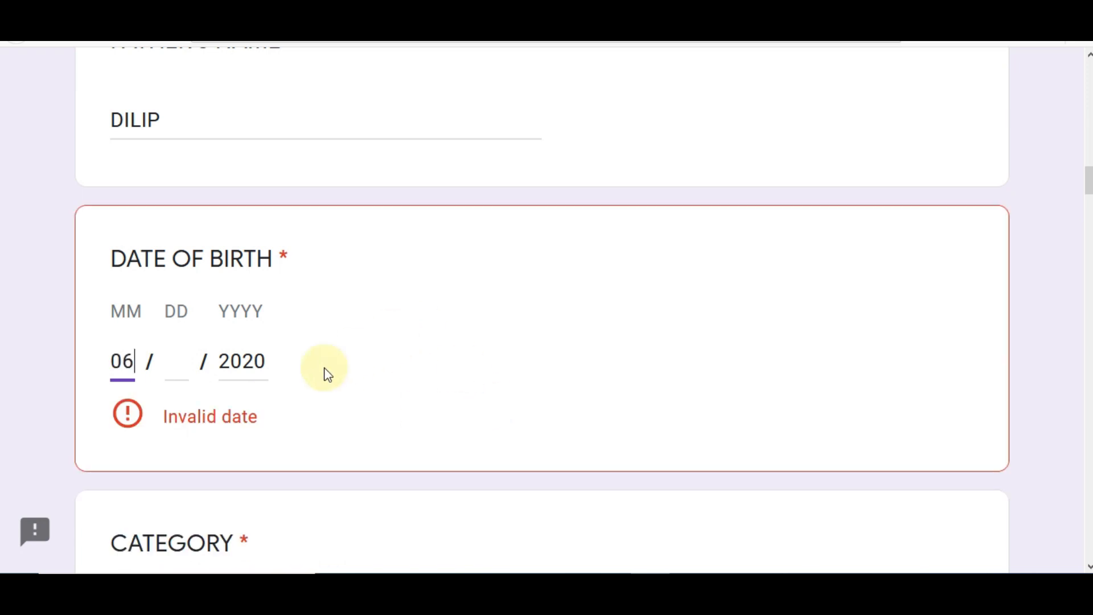
left_click(180, 366)
type("15")
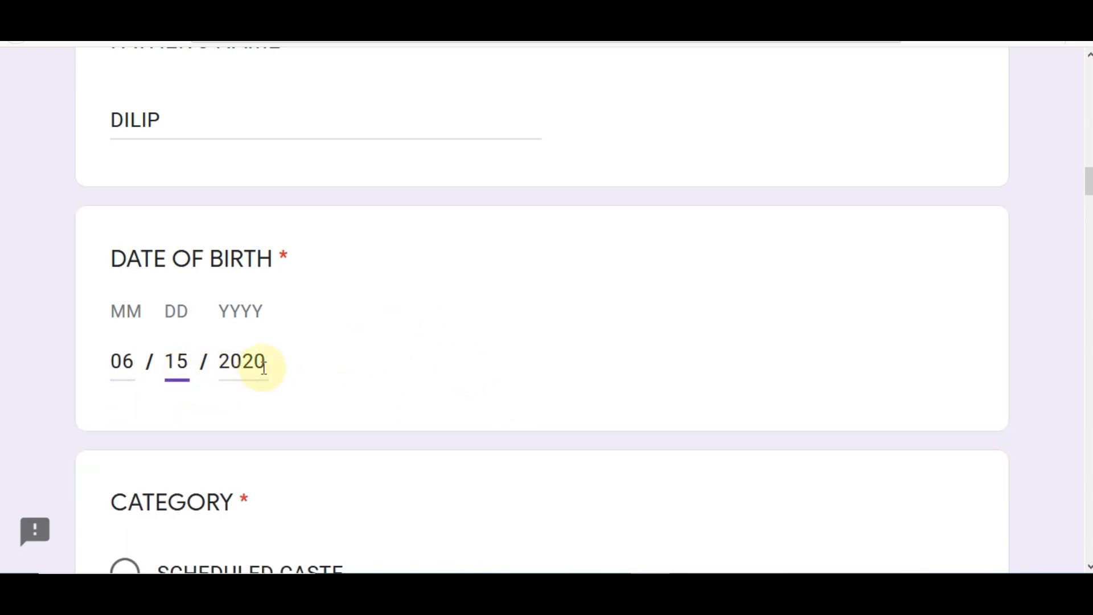
double_click(224, 363)
type("1")
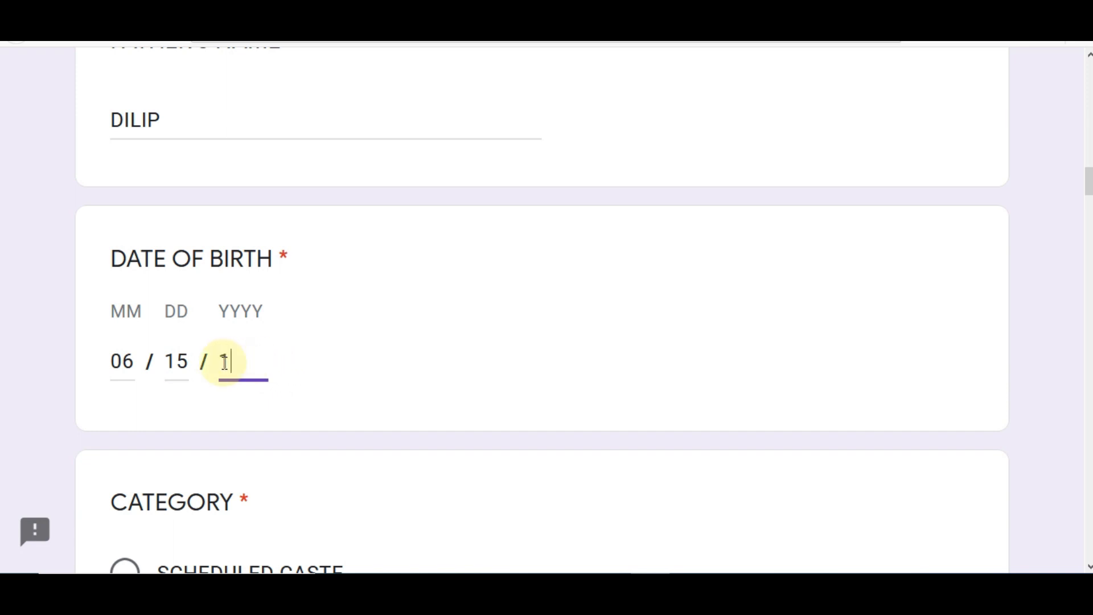
type("996")
left_click(383, 378)
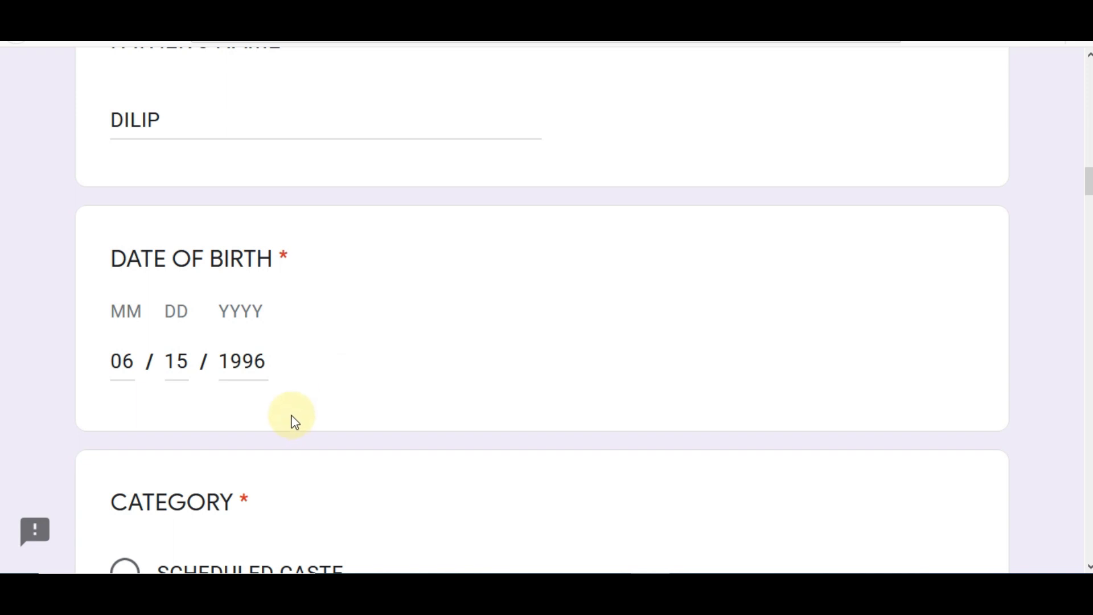
scroll(464, 402, "down", 5)
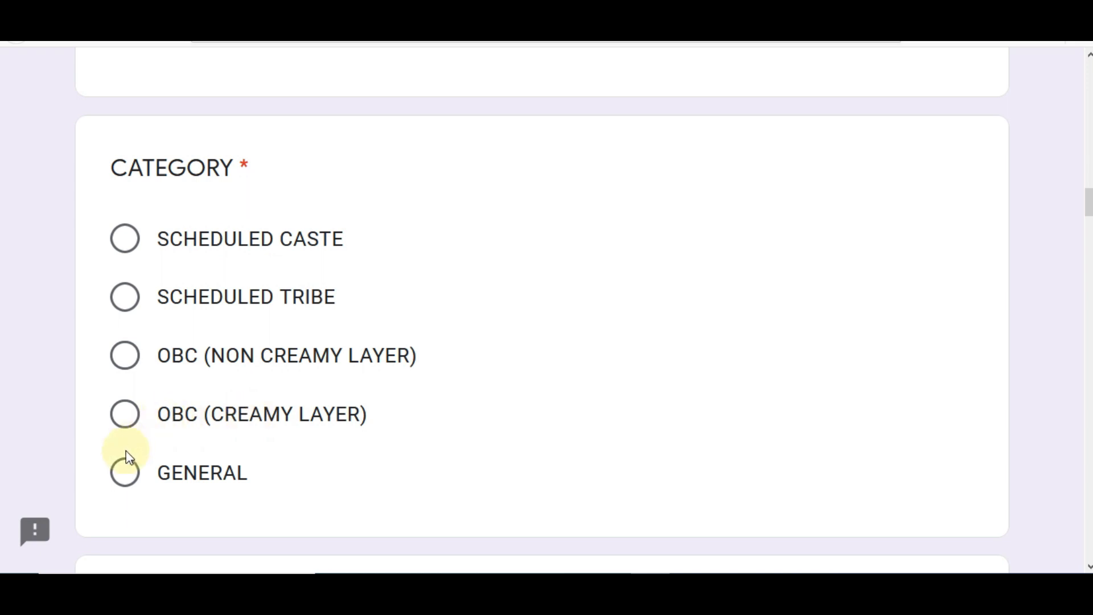
Choose SCHEDULED TRIBE under CATEGORY, leaving the caste certificate number blank
left_click(124, 481)
left_click_drag(1087, 202, 1088, 213)
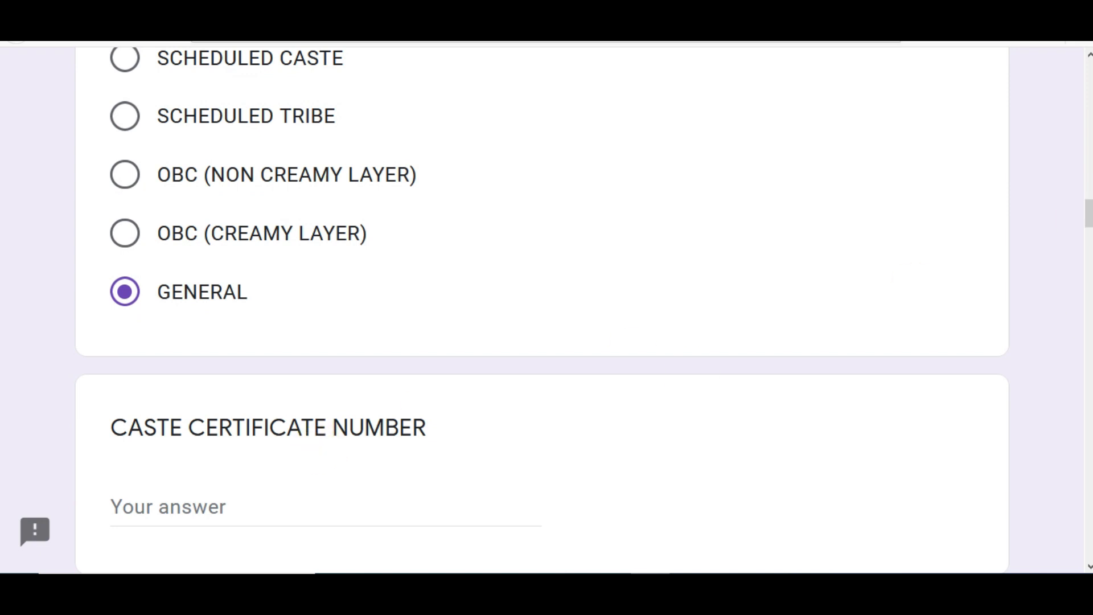
left_click_drag(1089, 214, 1088, 217)
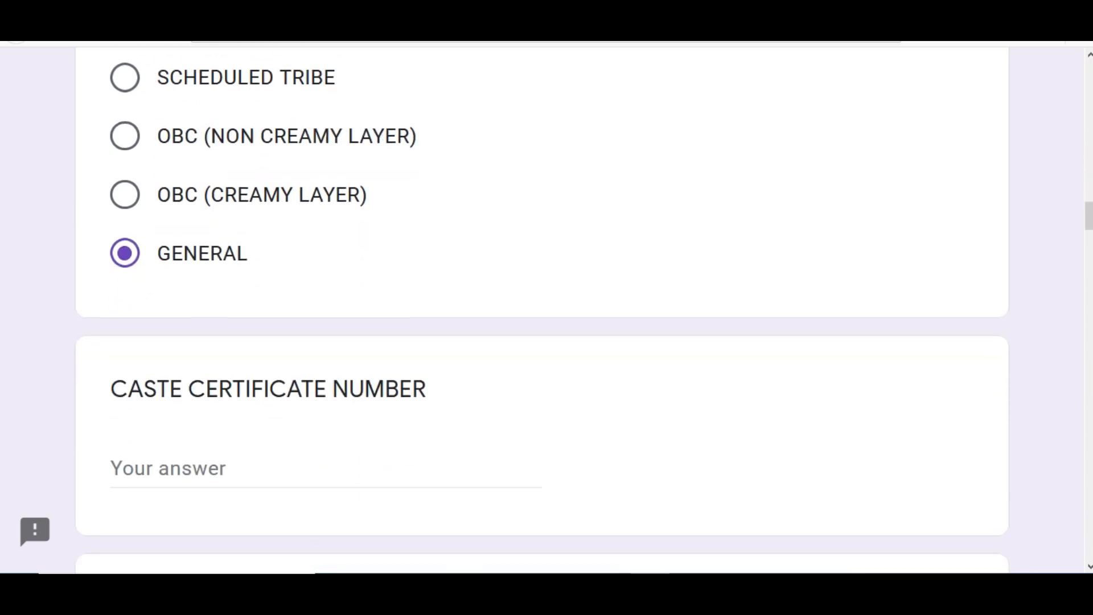
left_click(129, 80)
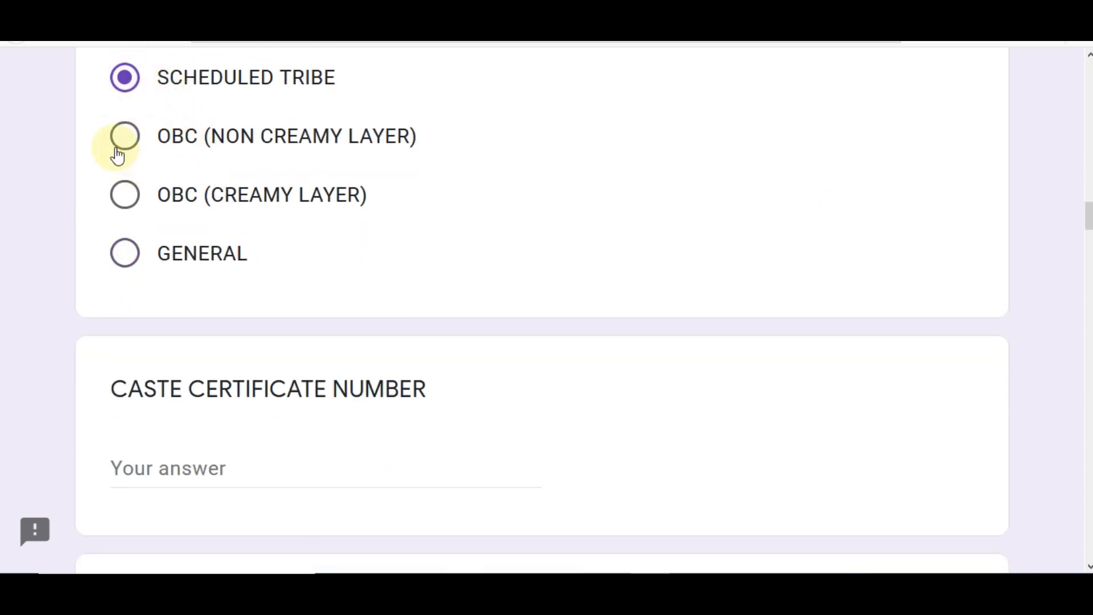
left_click(118, 152)
left_click(206, 464)
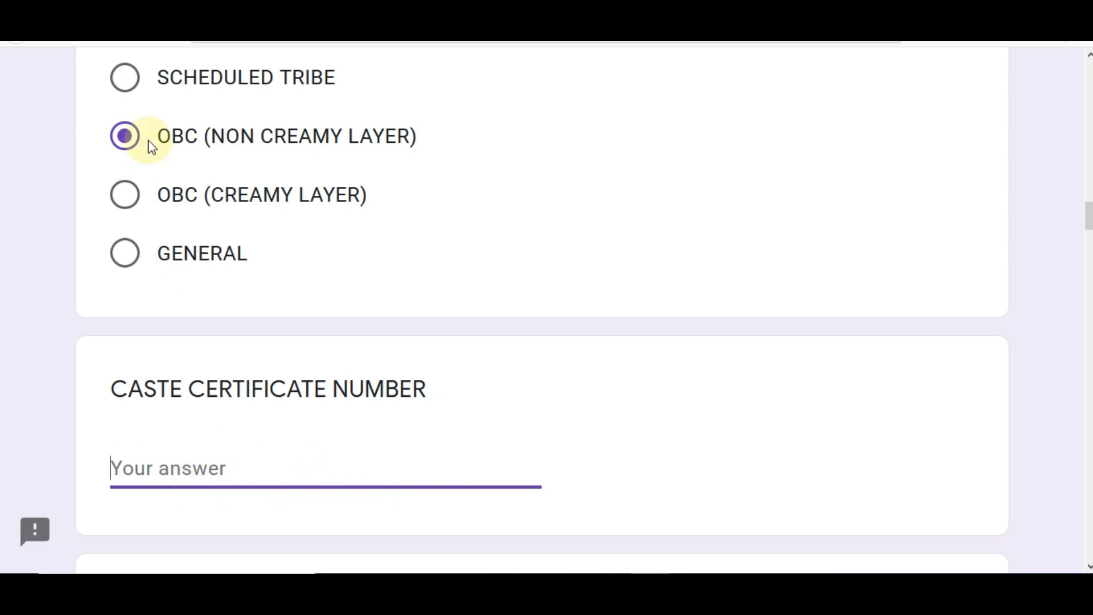
left_click(127, 84)
left_click(258, 468)
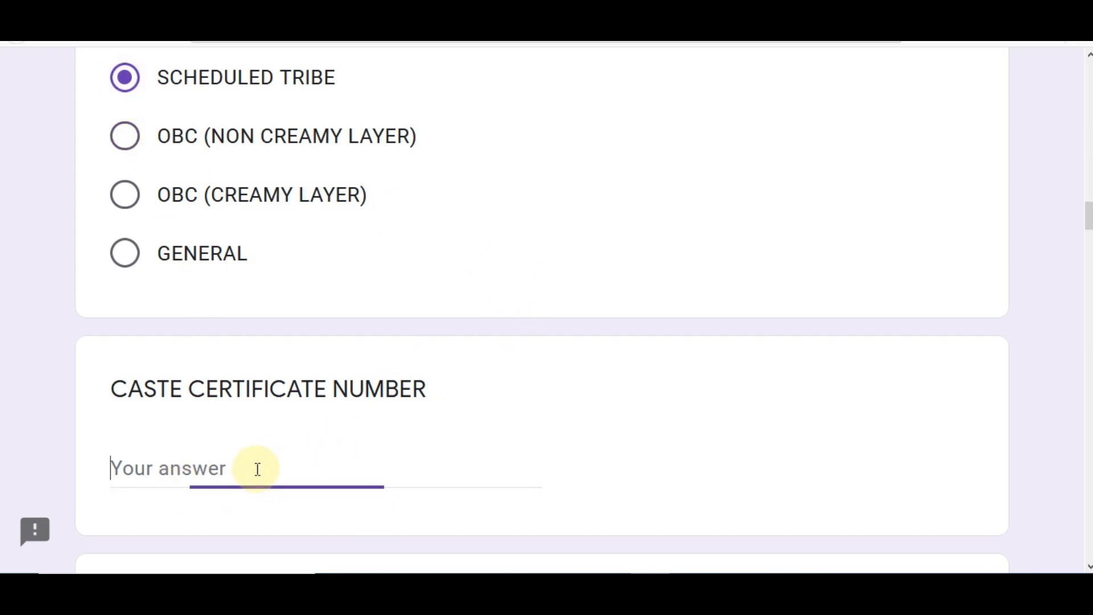
scroll(258, 468, "down", 2)
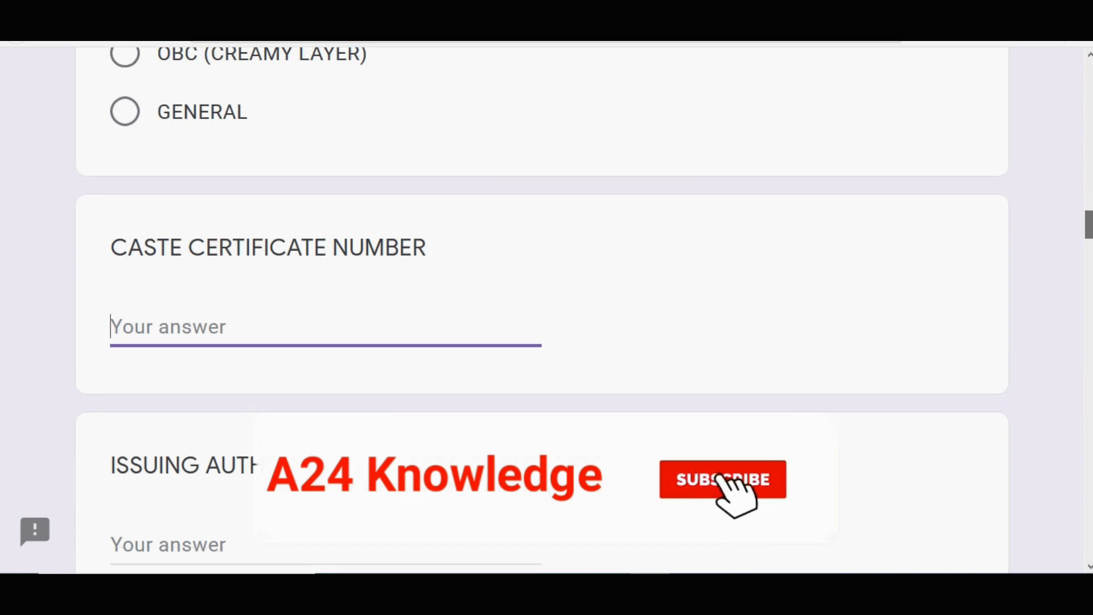
scroll(542, 306, "down", 1)
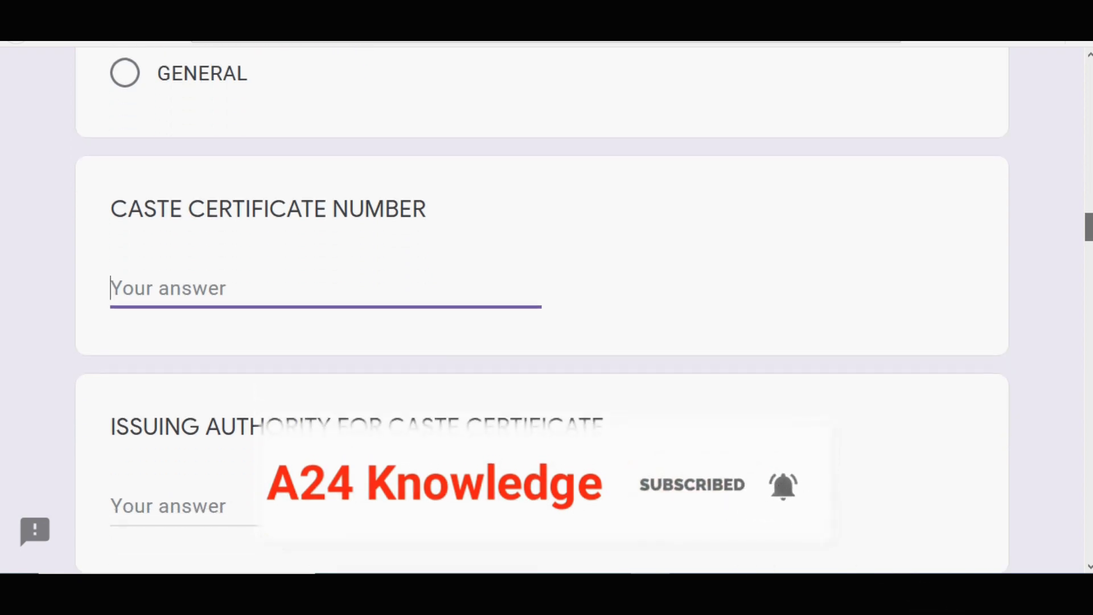
scroll(620, 398, "down", 1)
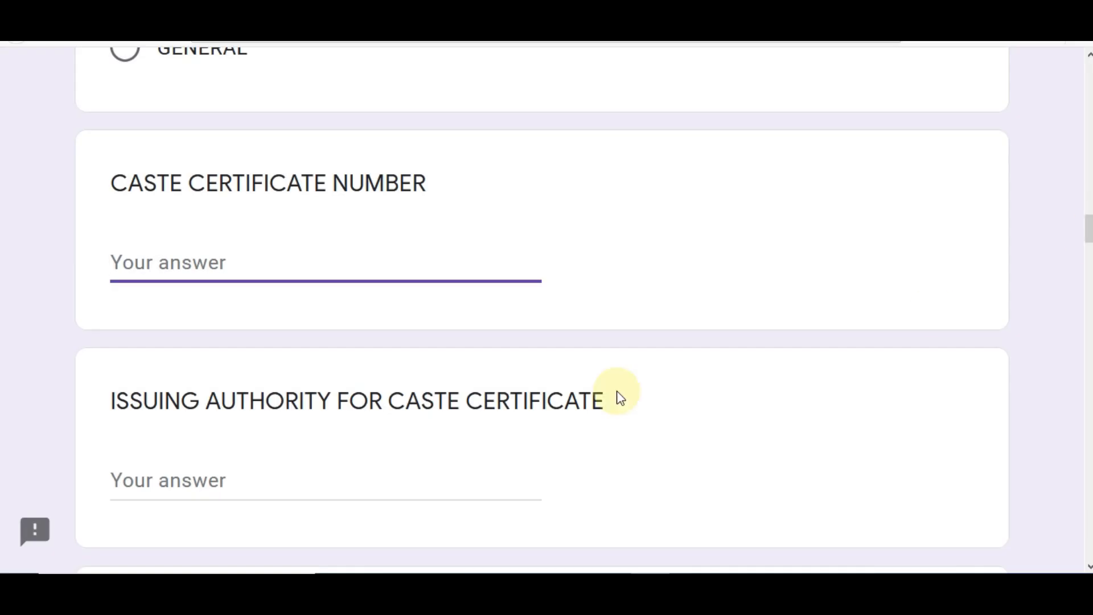
left_click(240, 470)
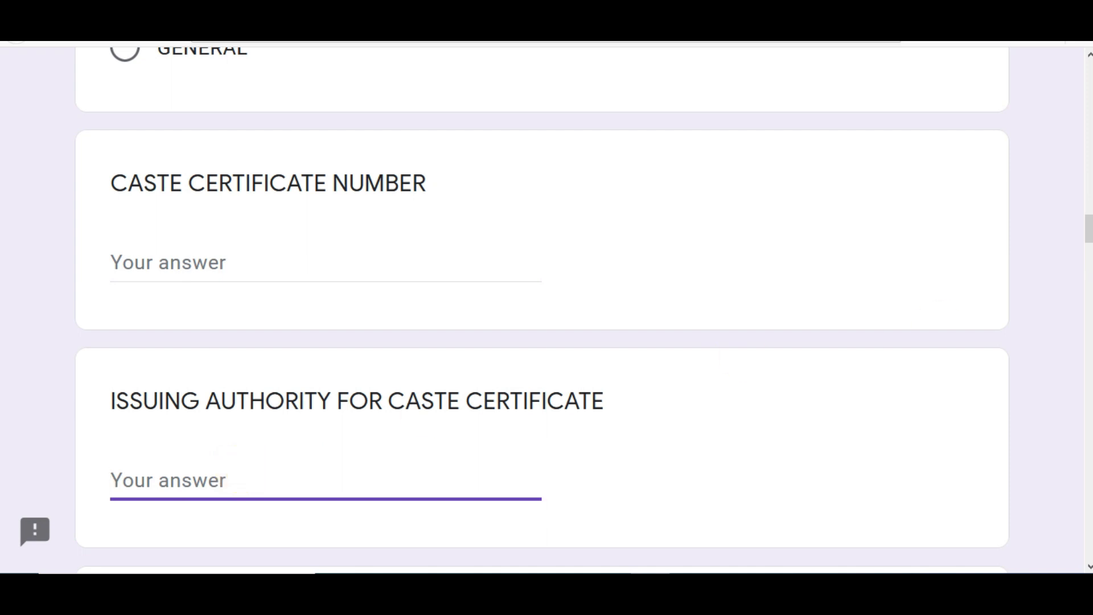
scroll(542, 309, "down", 4)
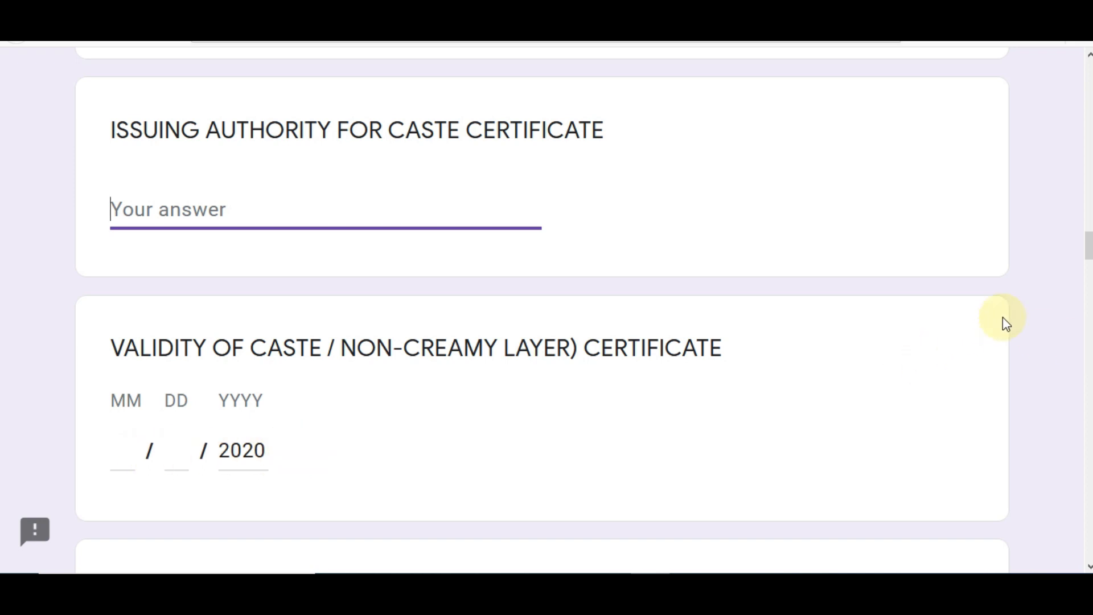
left_click_drag(1091, 253, 1090, 267)
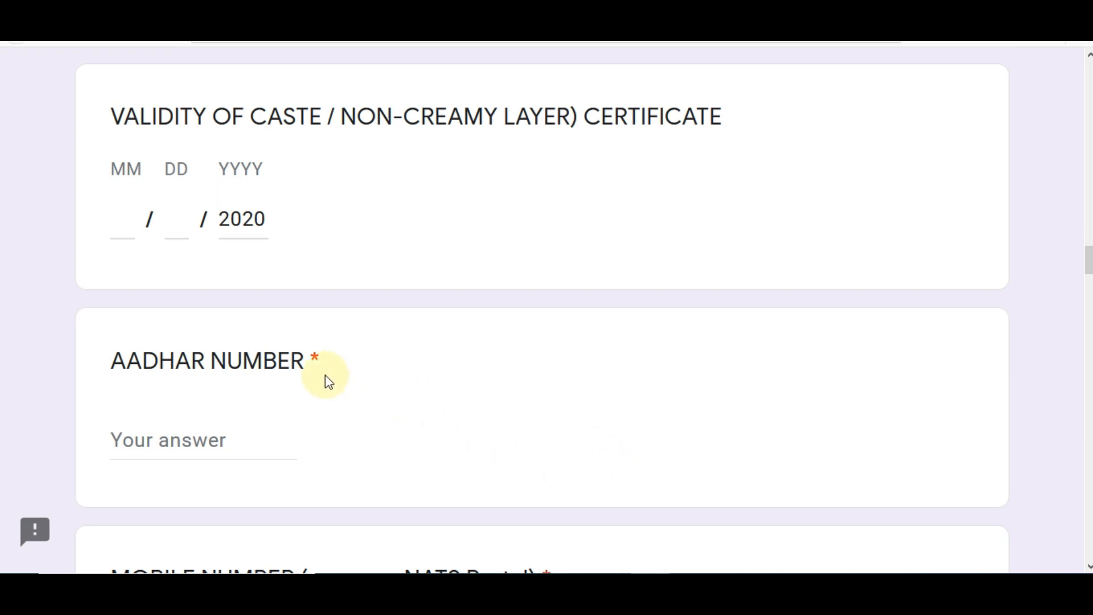
left_click(190, 446)
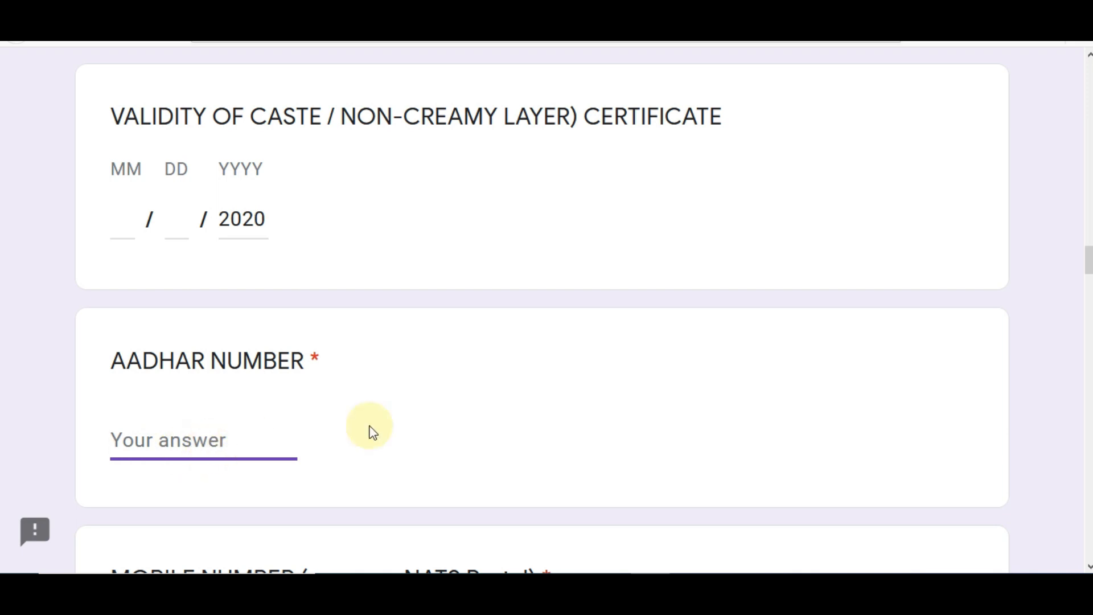
left_click_drag(1089, 260, 1089, 272)
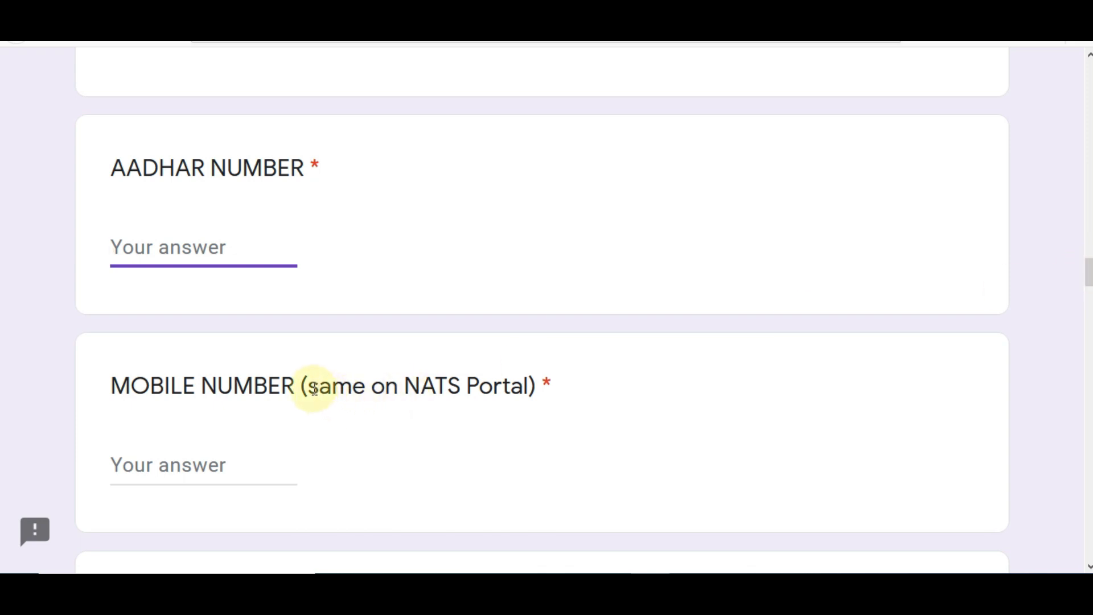
left_click_drag(310, 385, 520, 408)
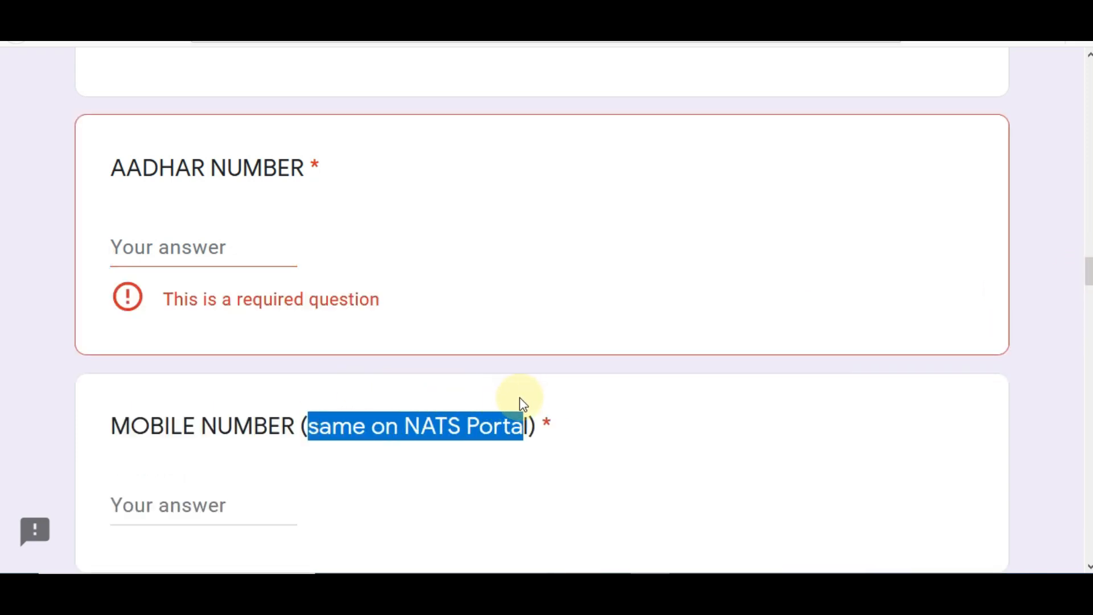
left_click(626, 467)
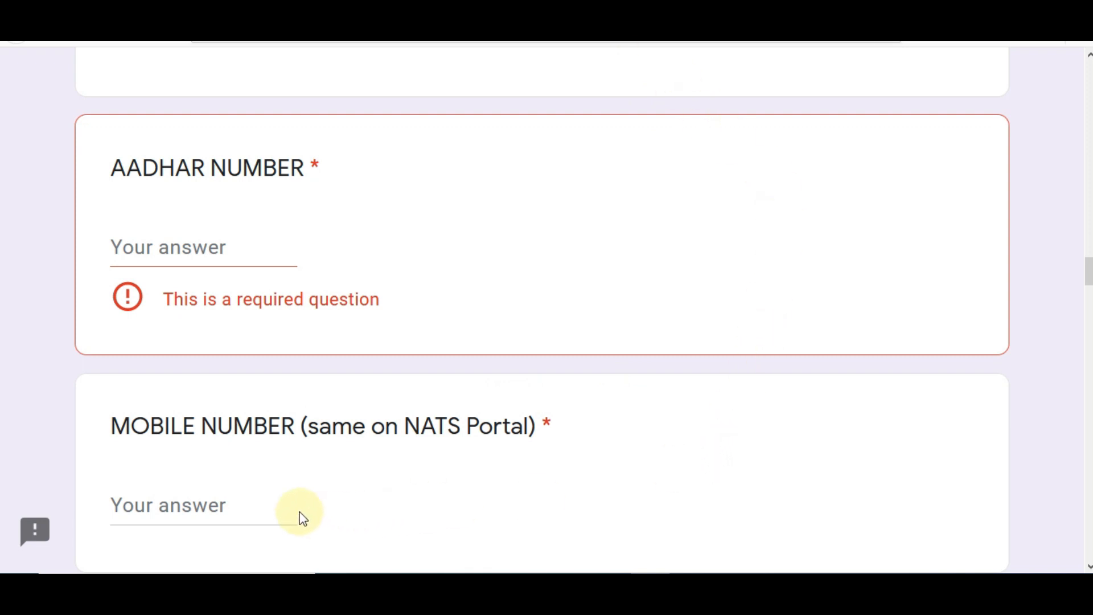
left_click(236, 501)
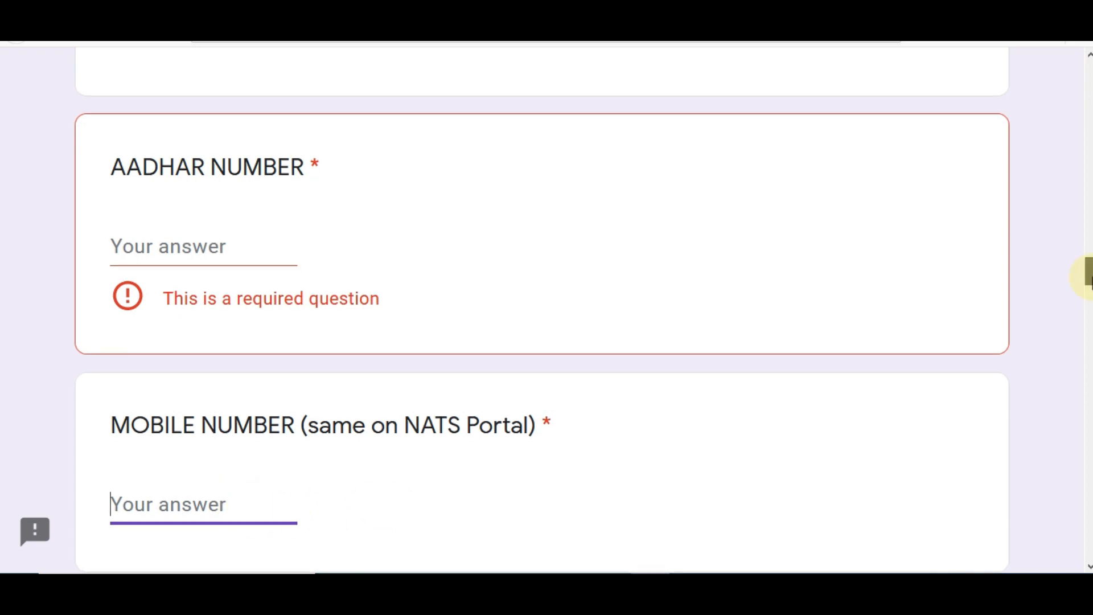
left_click_drag(1087, 269, 1089, 299)
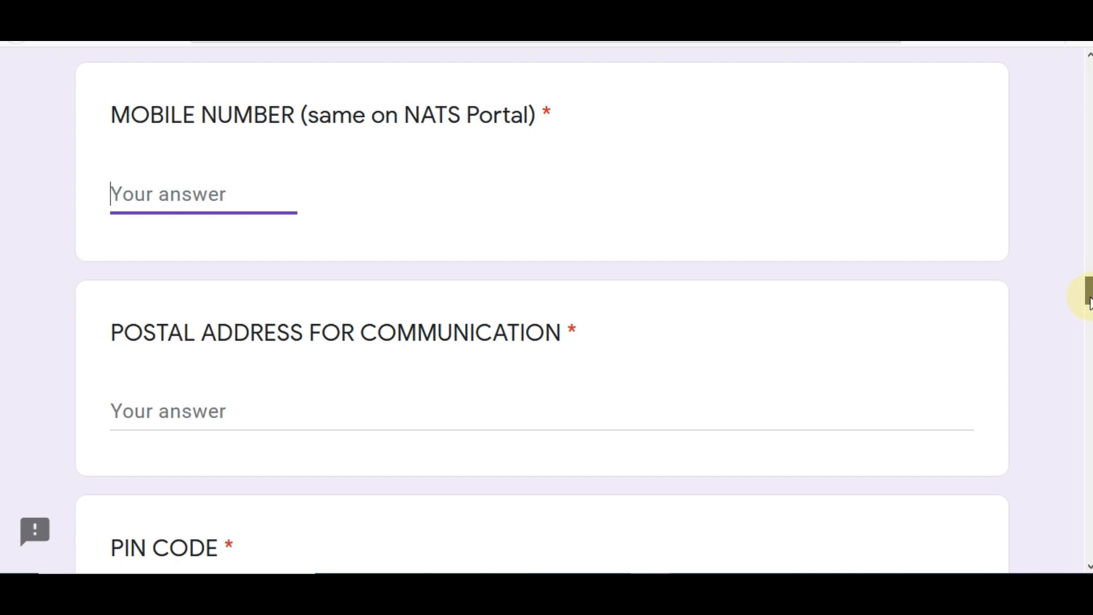
Enter the first part of the postal address and the PIN code
scroll(1089, 302, "down", 1)
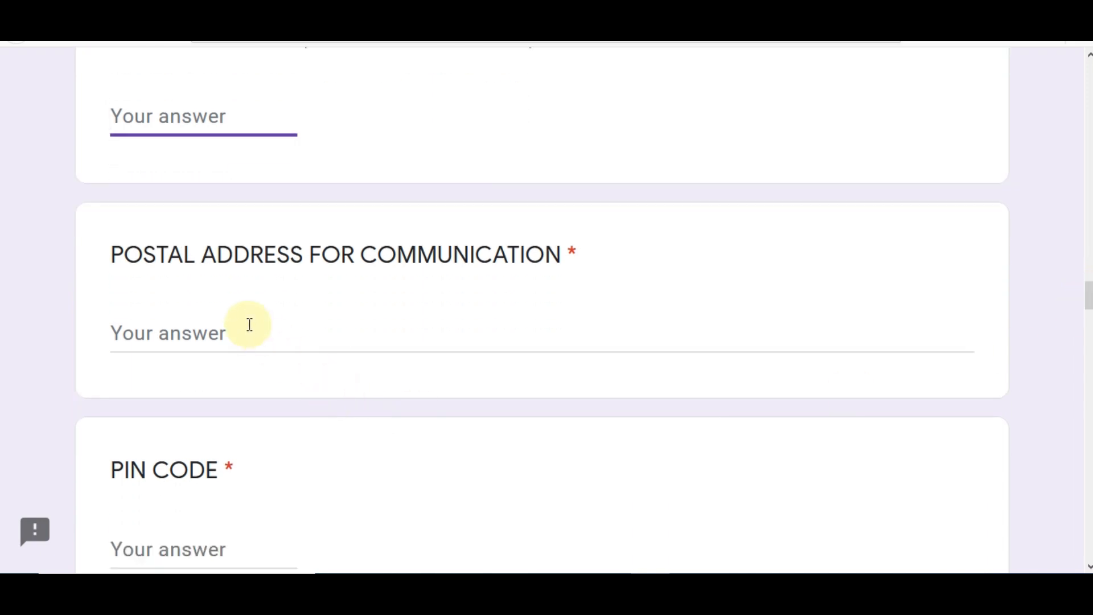
left_click(249, 325)
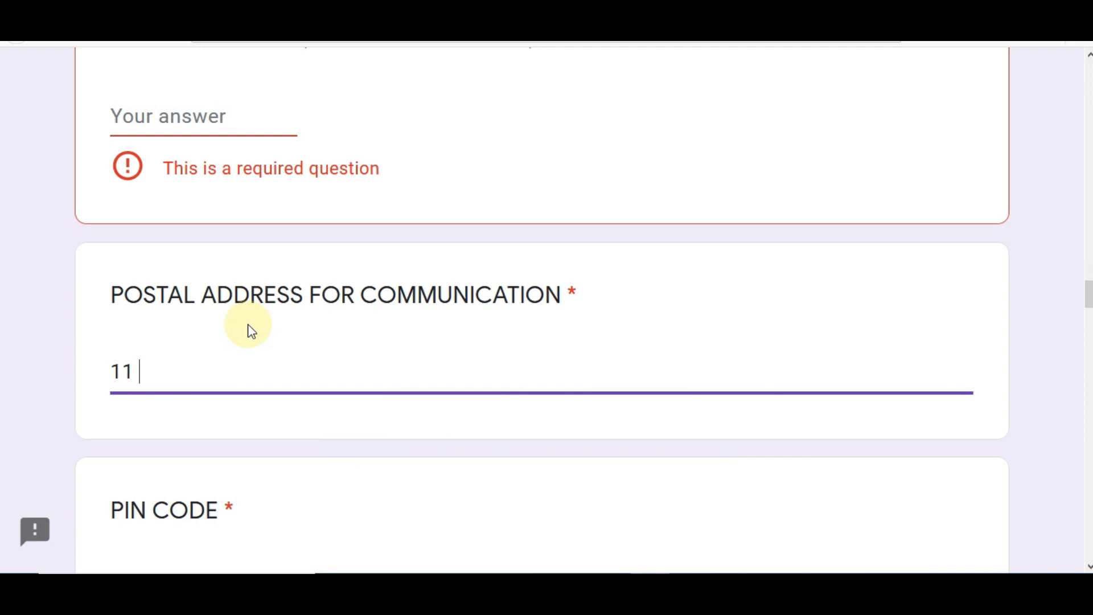
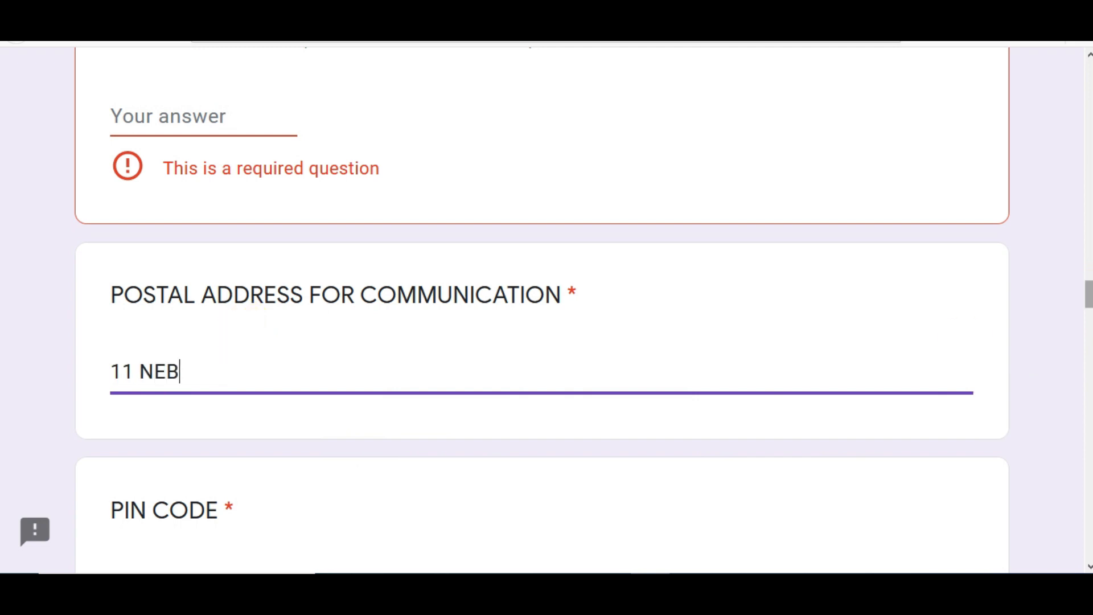
scroll(243, 349, "down", 3)
left_click(193, 438)
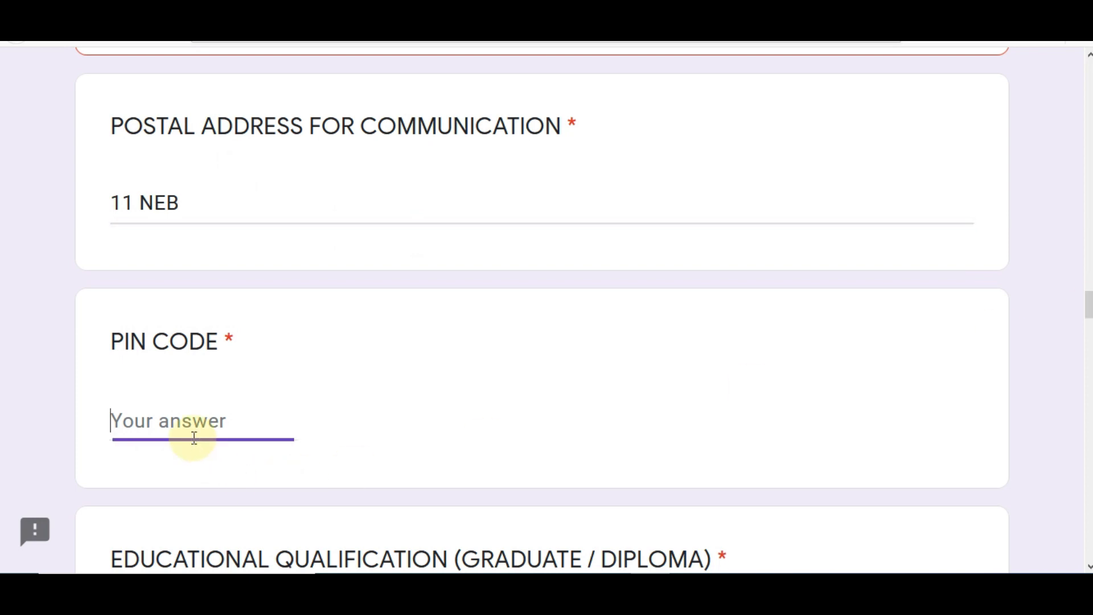
type("301001")
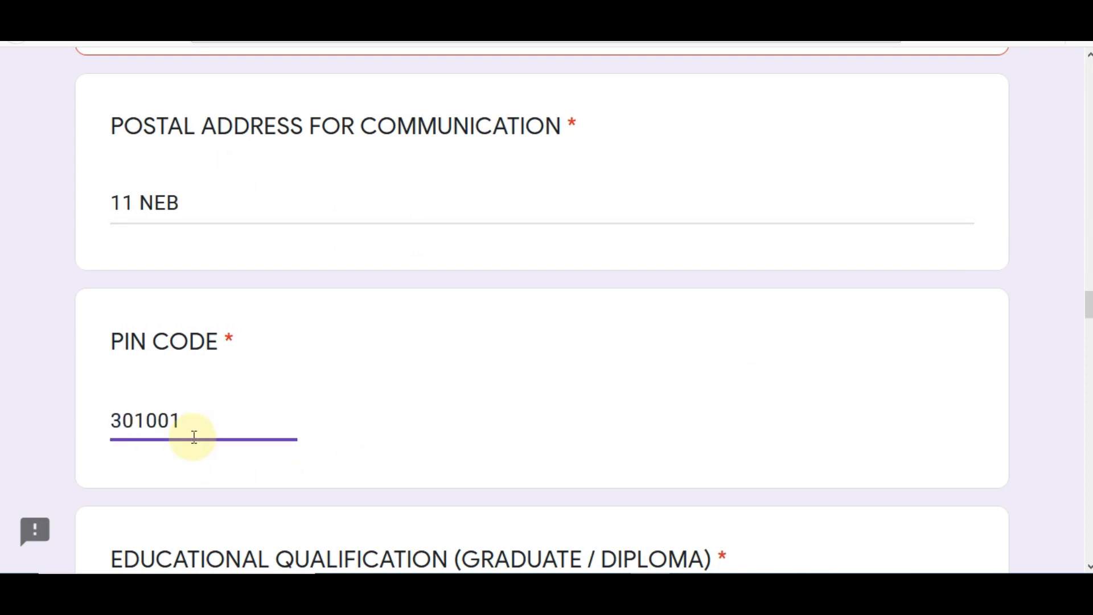
Complete the postal address by adding the city and state
left_click(212, 208)
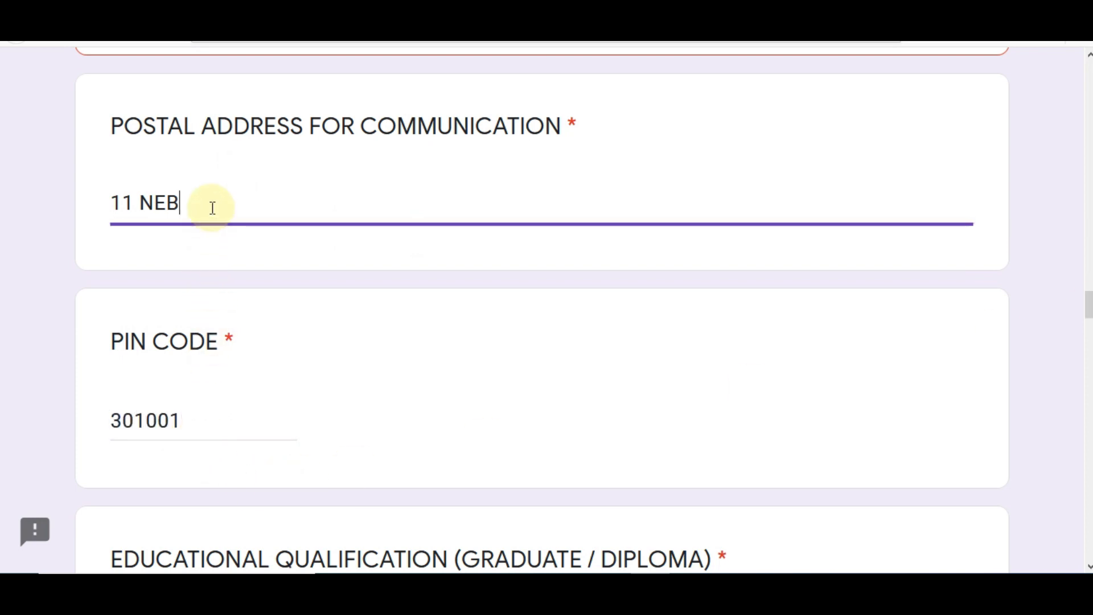
type(", ALWAR")
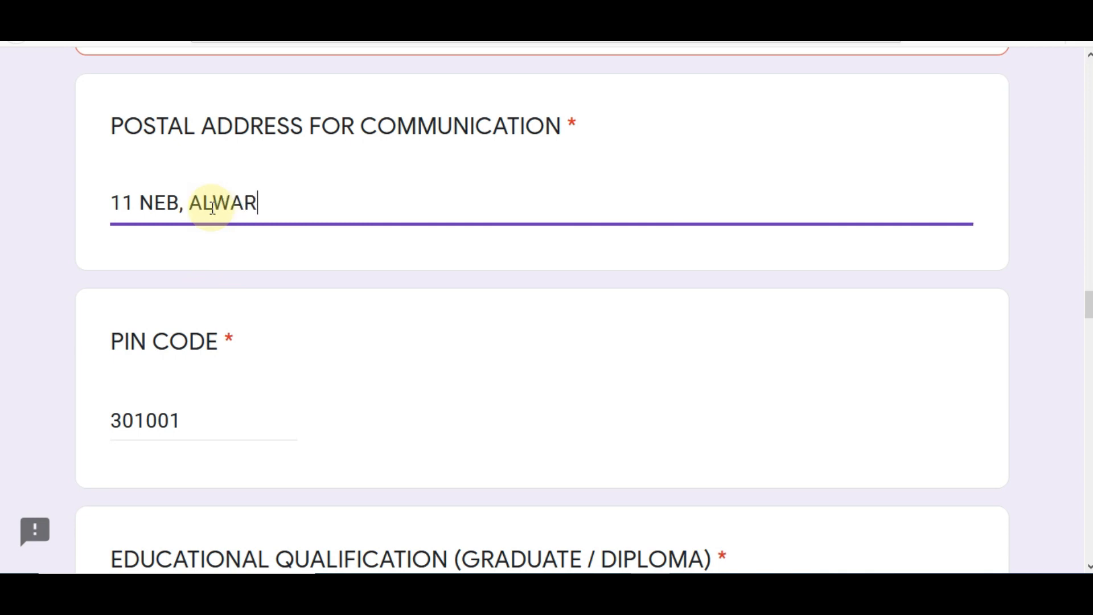
type(", RAJAS")
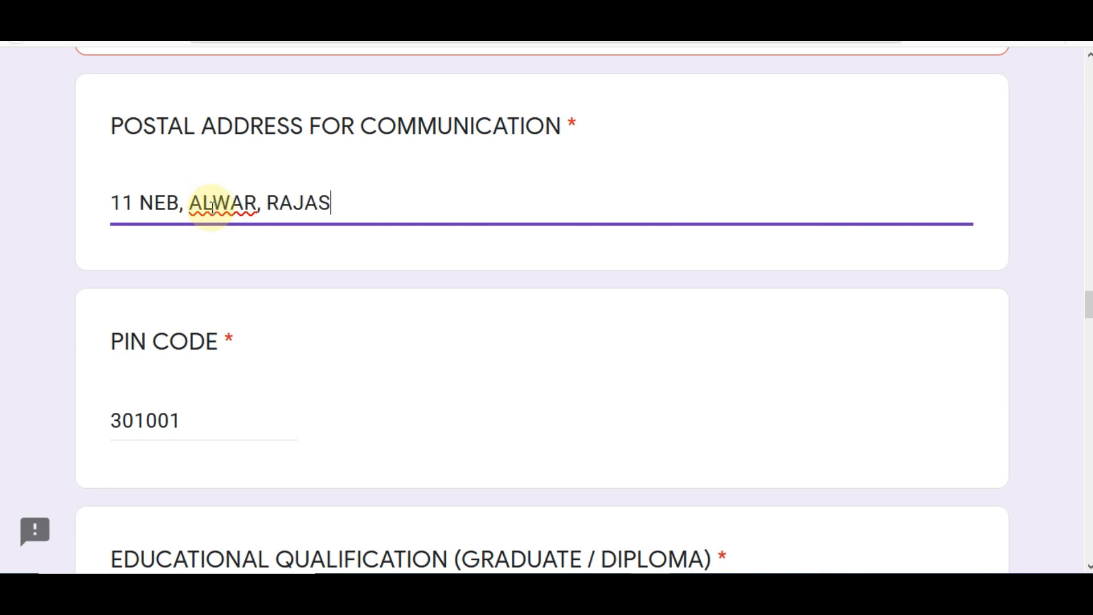
type("THAN")
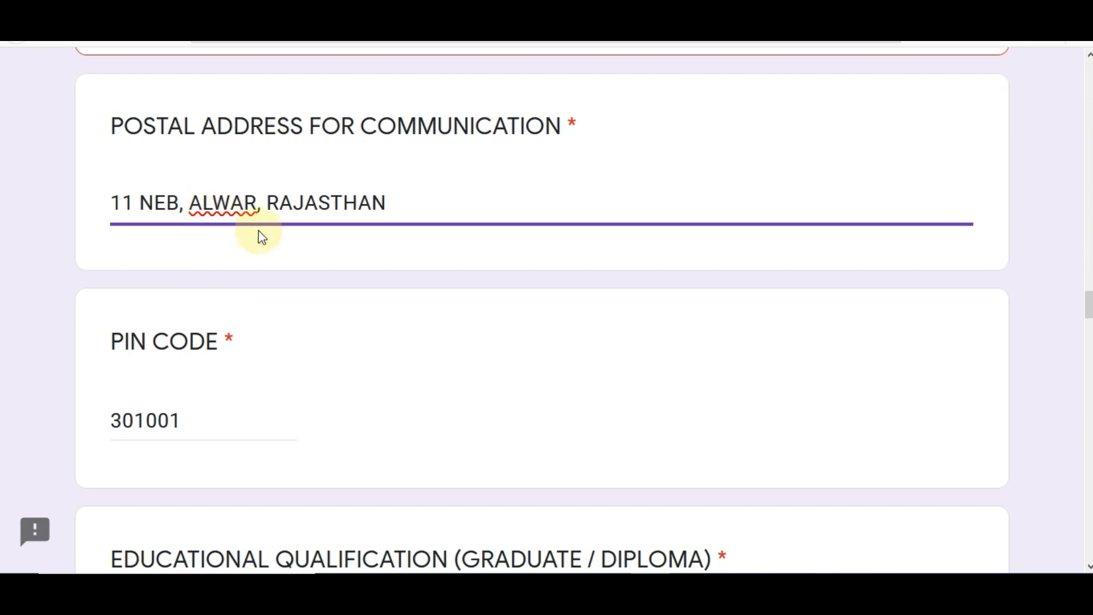
left_click(286, 239)
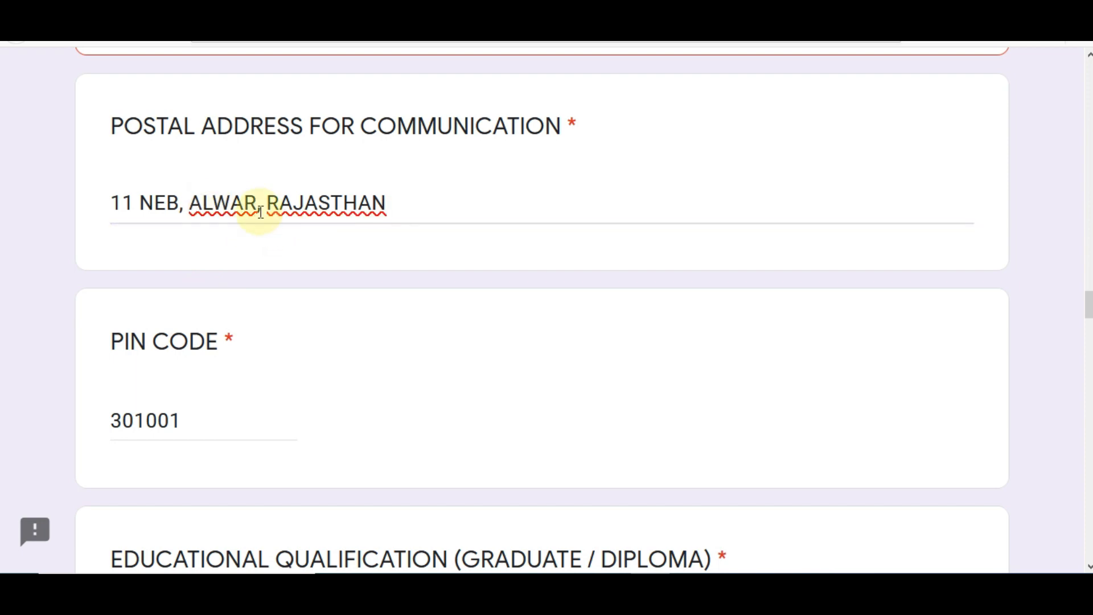
left_click(305, 203)
right_click(303, 204)
Open the Graduate/Technician Apprentice advertisement on the WCL page to check qualification requirements
scroll(303, 203, "down", 3)
scroll(683, 332, "down", 3)
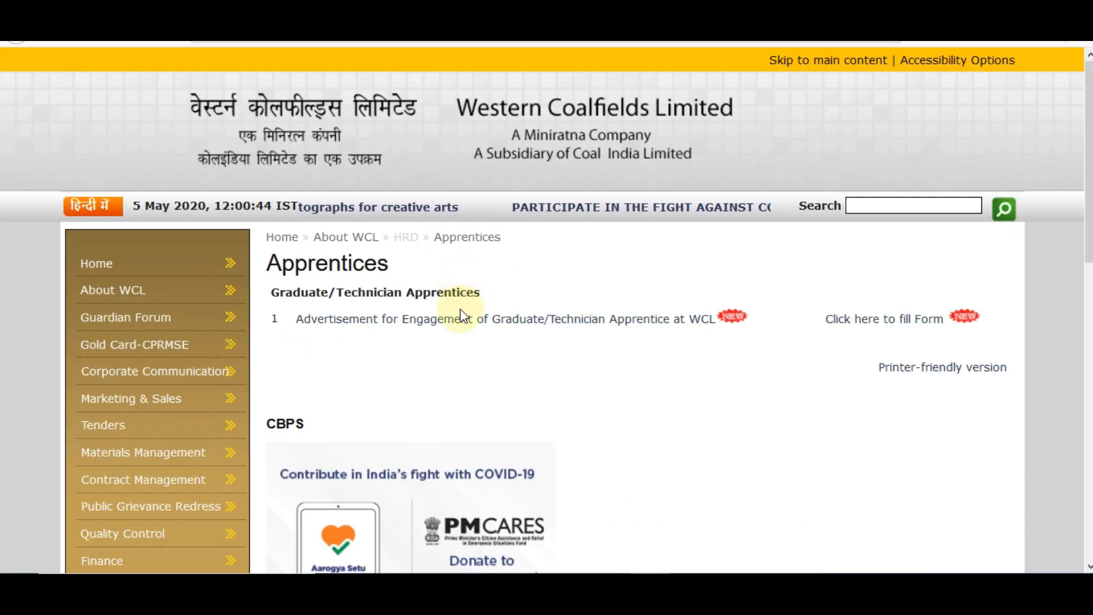
left_click(452, 313)
scroll(1067, 201, "down", 5)
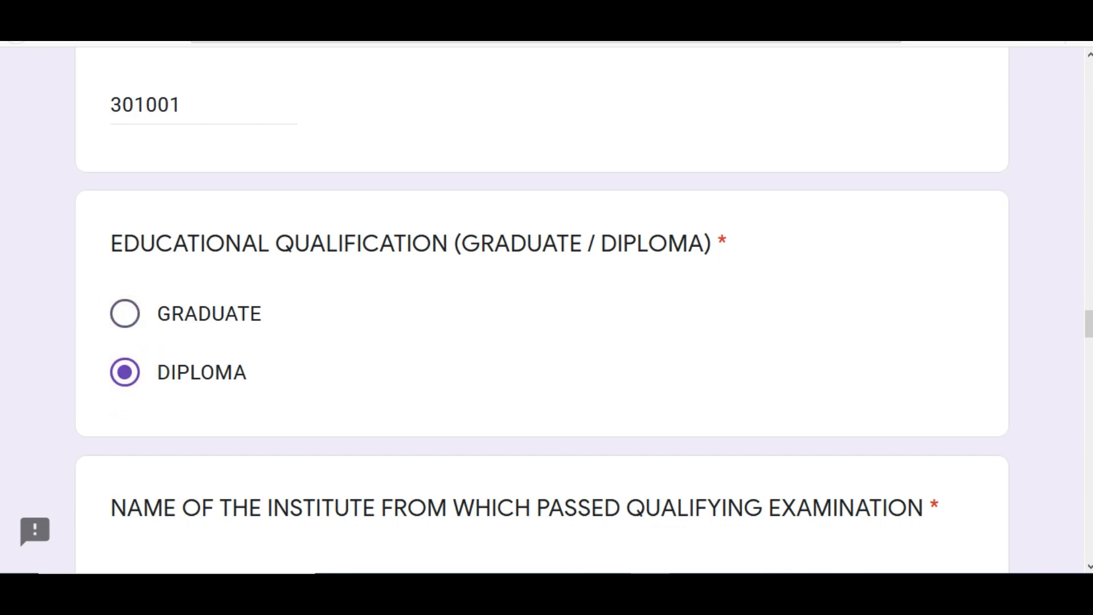
Select GRADUATE qualification, enter IET as the institute, and choose OTHER THAN MINING stream
scroll(125, 228, "down", 3)
left_click(124, 145)
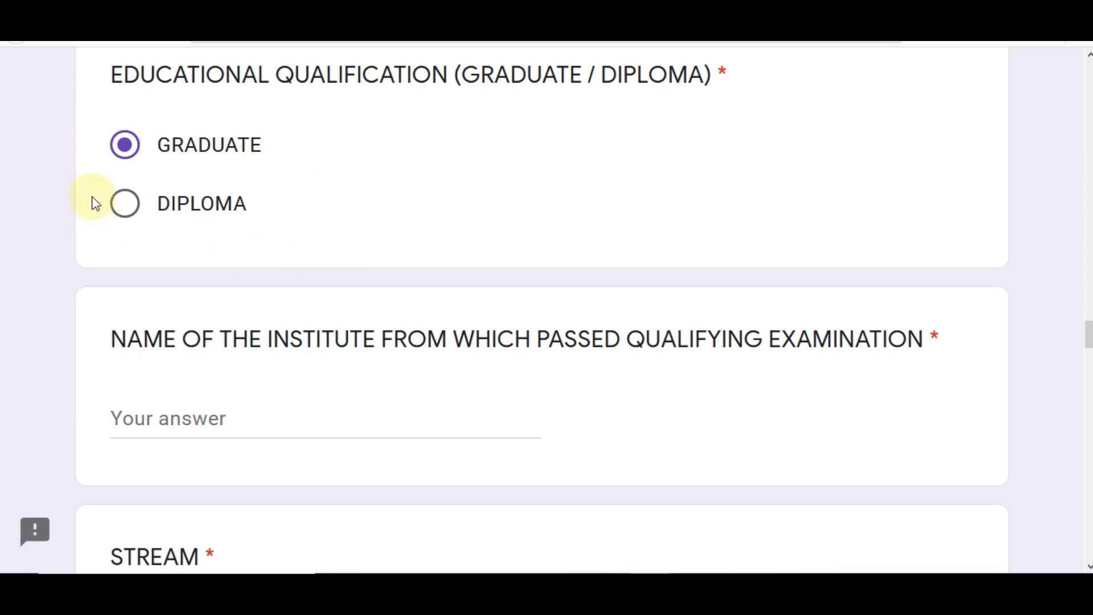
left_click(278, 429)
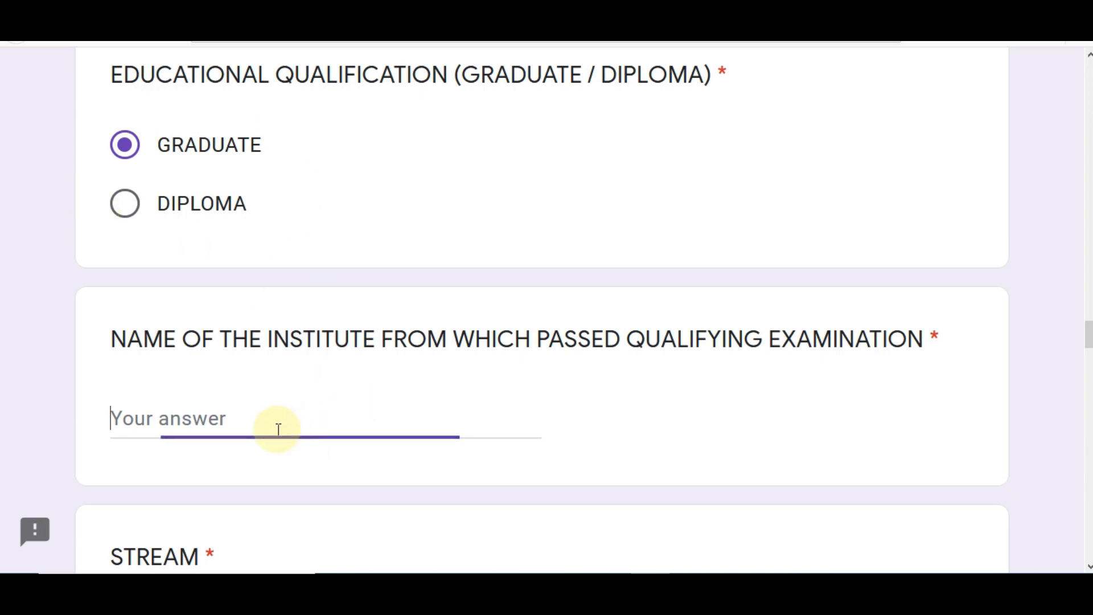
type("IET")
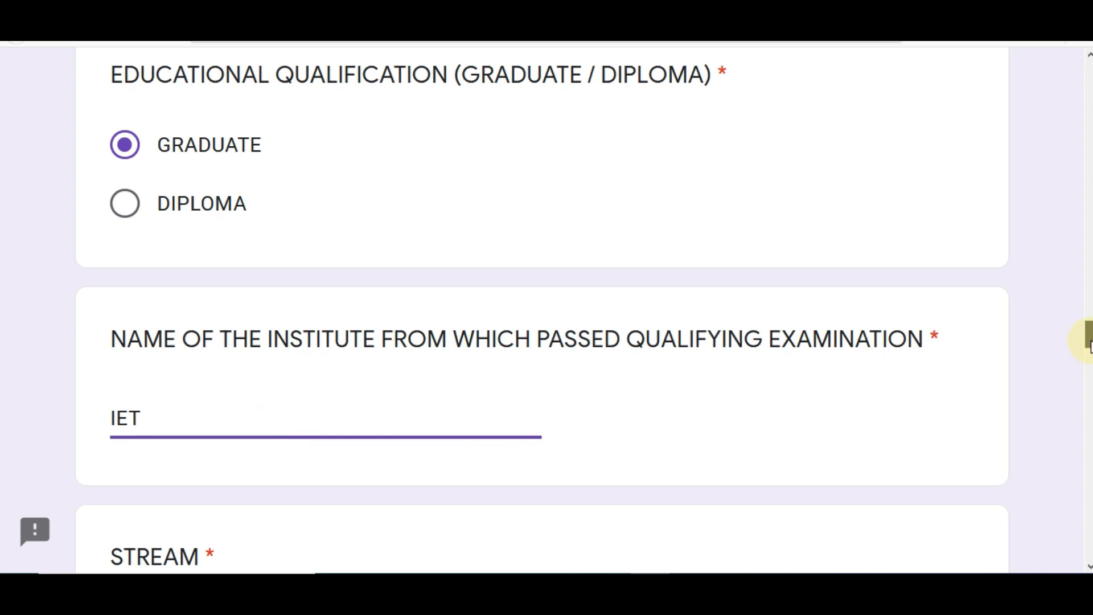
left_click_drag(1089, 342, 1089, 358)
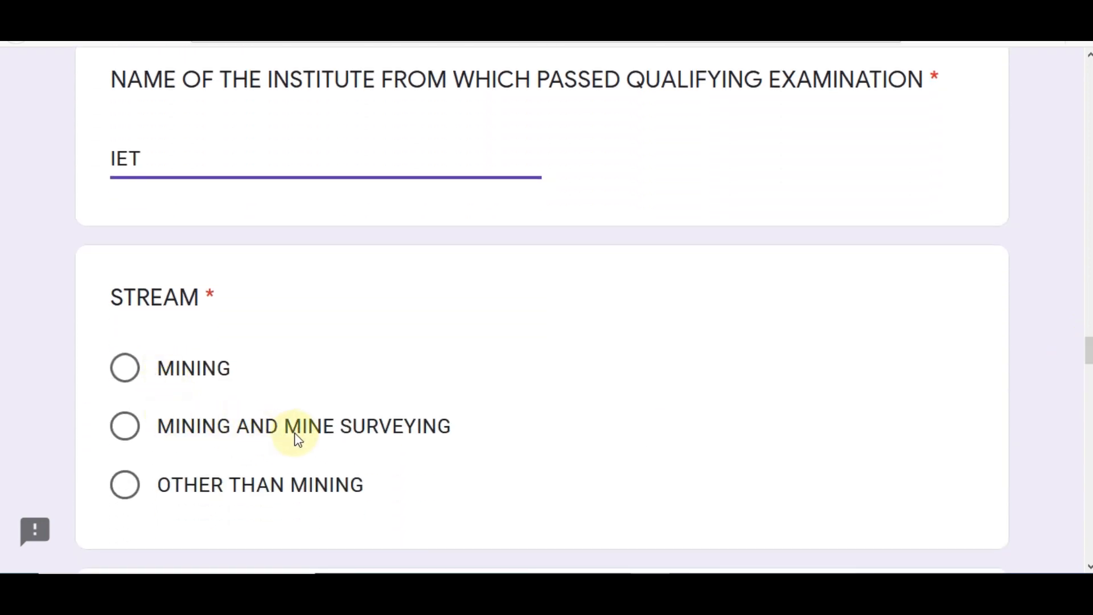
left_click(125, 483)
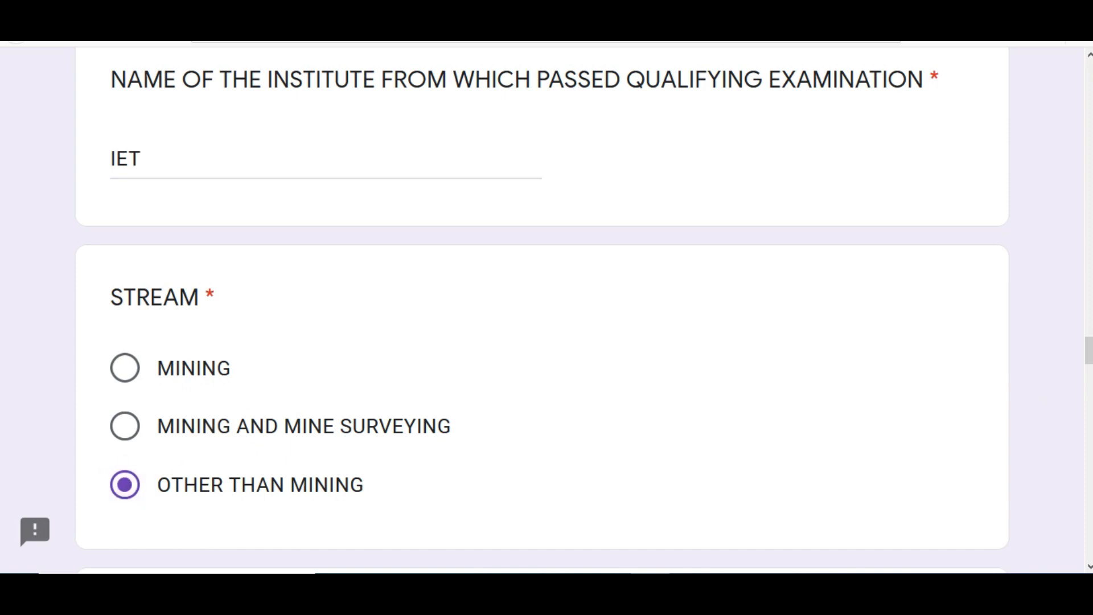
scroll(541, 310, "down", 3)
scroll(255, 432, "down", 2)
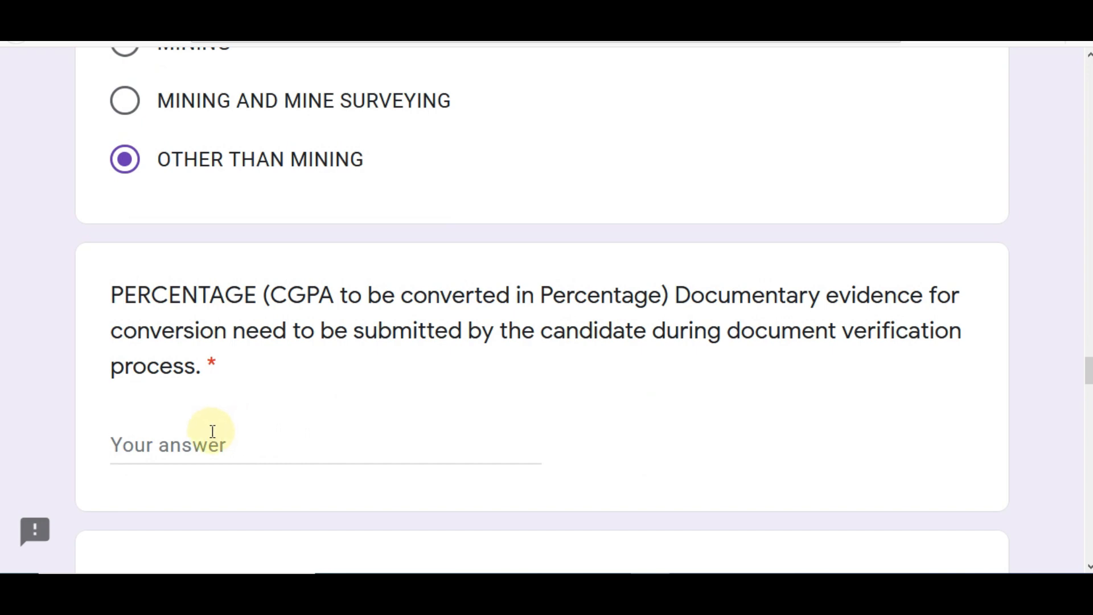
Enter 70.00 as the percentage and review the CGPA conversion note
left_click(209, 434)
type("7")
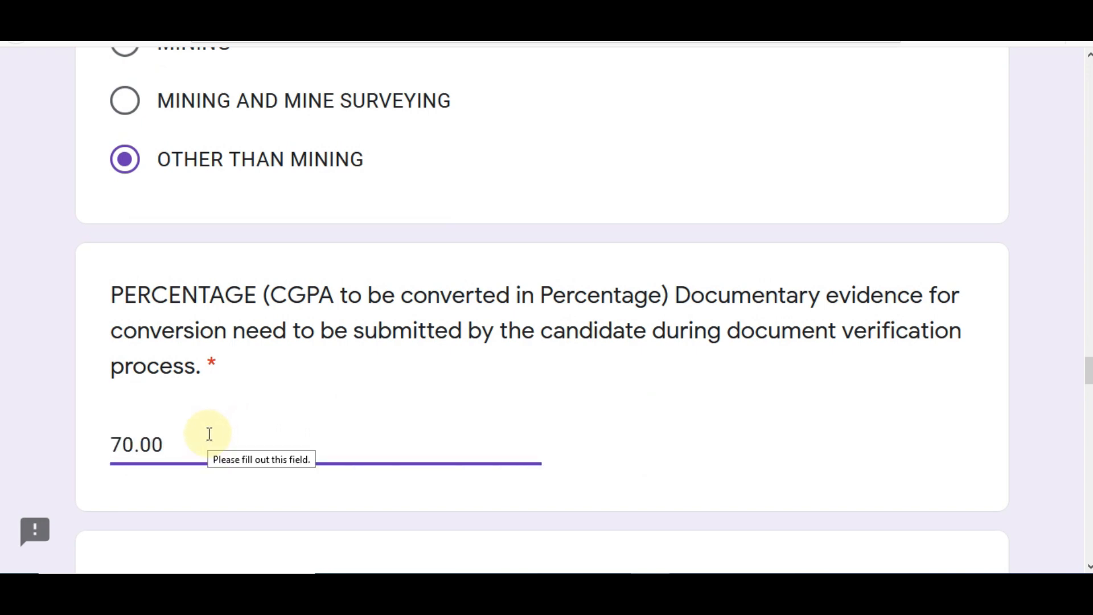
type("0.00")
left_click(532, 420)
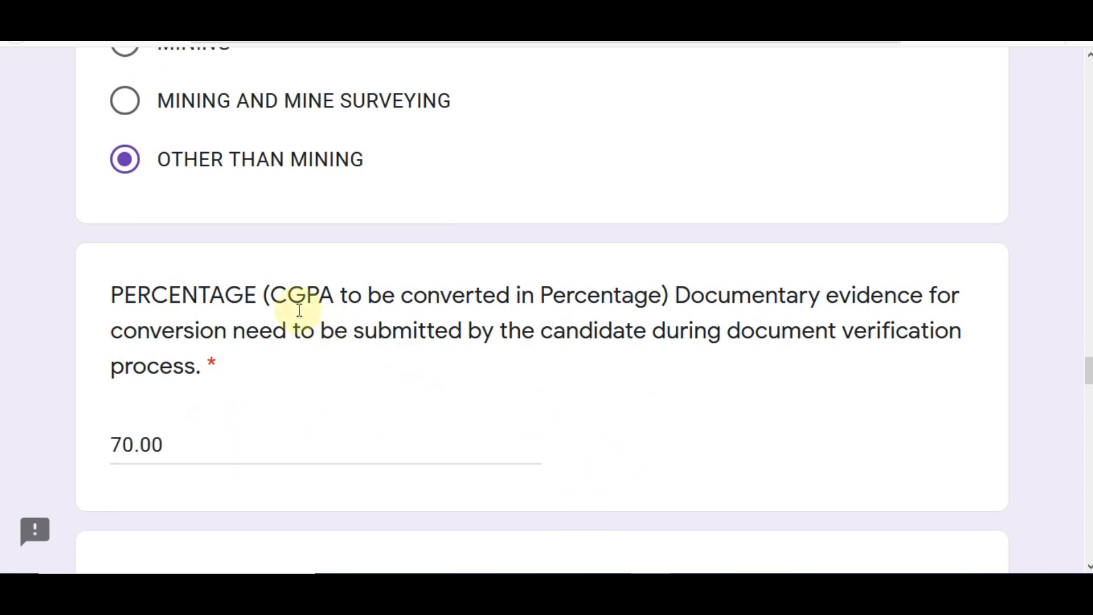
left_click_drag(337, 306, 559, 307)
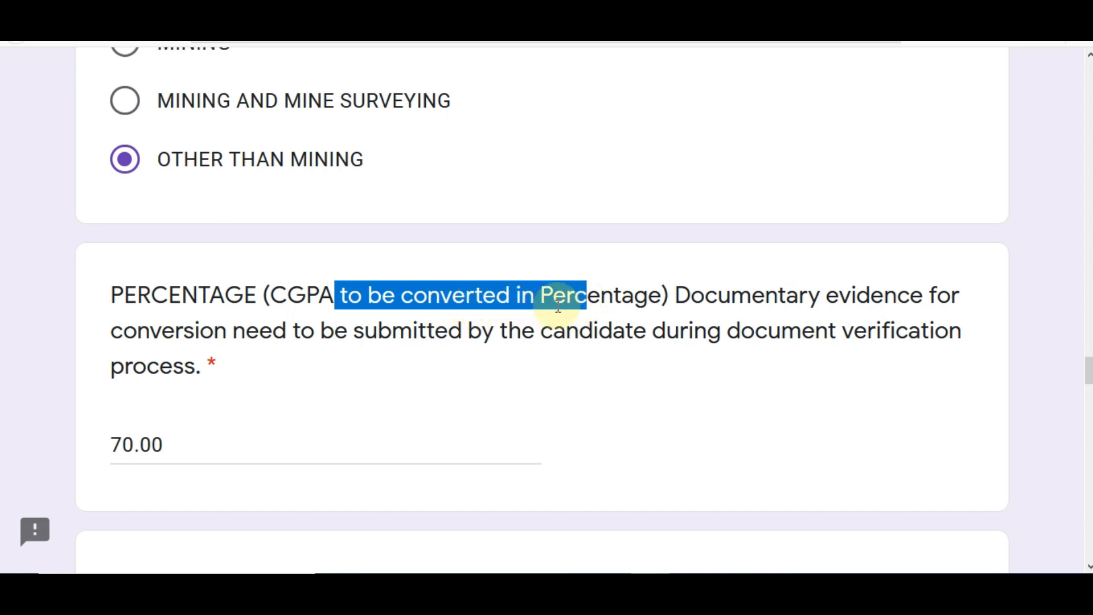
left_click(382, 302)
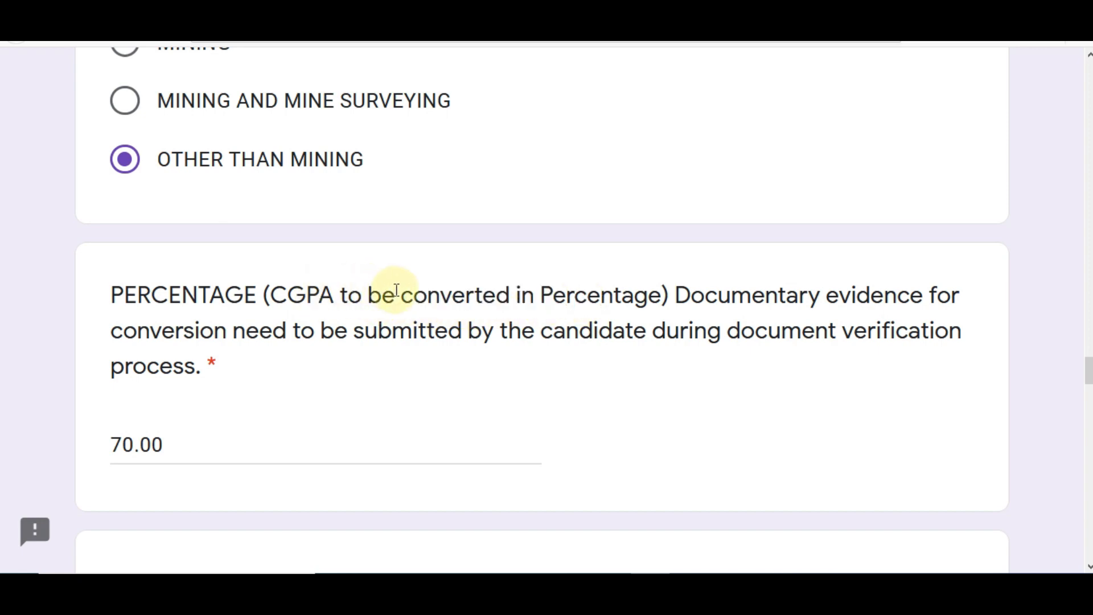
left_click_drag(394, 295, 564, 299)
left_click(555, 309)
scroll(107, 391, "down", 5)
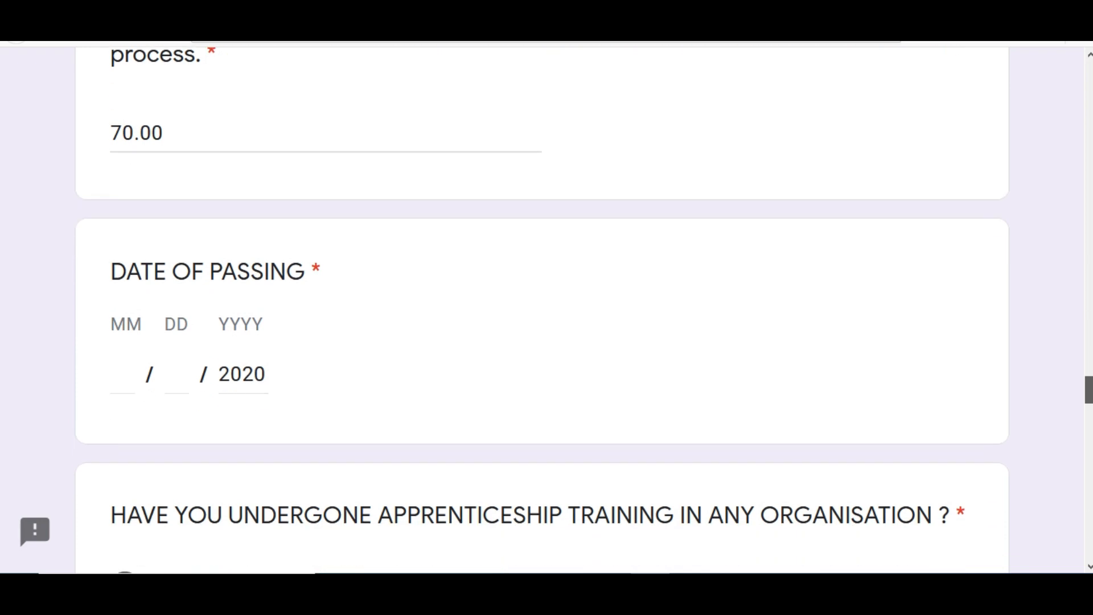